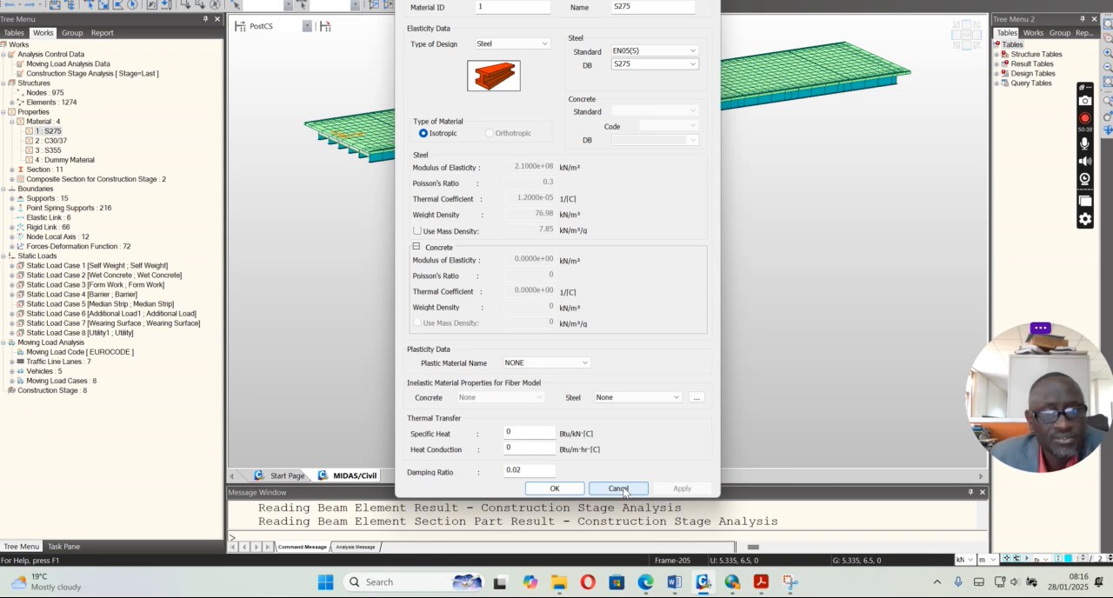
Close the S275 material data and inspect the C30/37 material's concrete grade and design type options without changing them
left_click(618, 489)
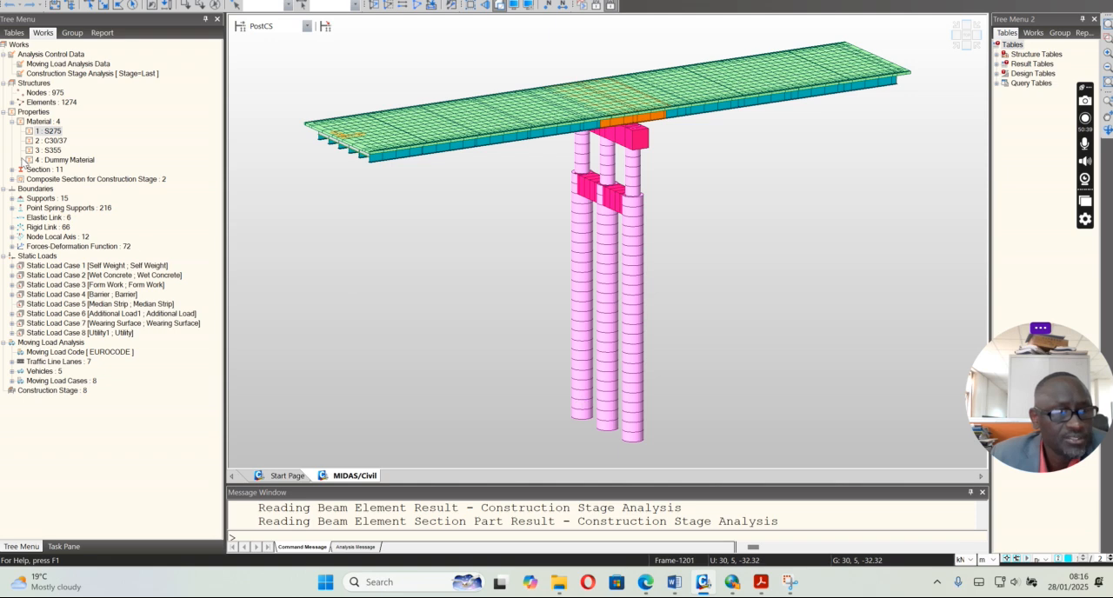
left_click(57, 142)
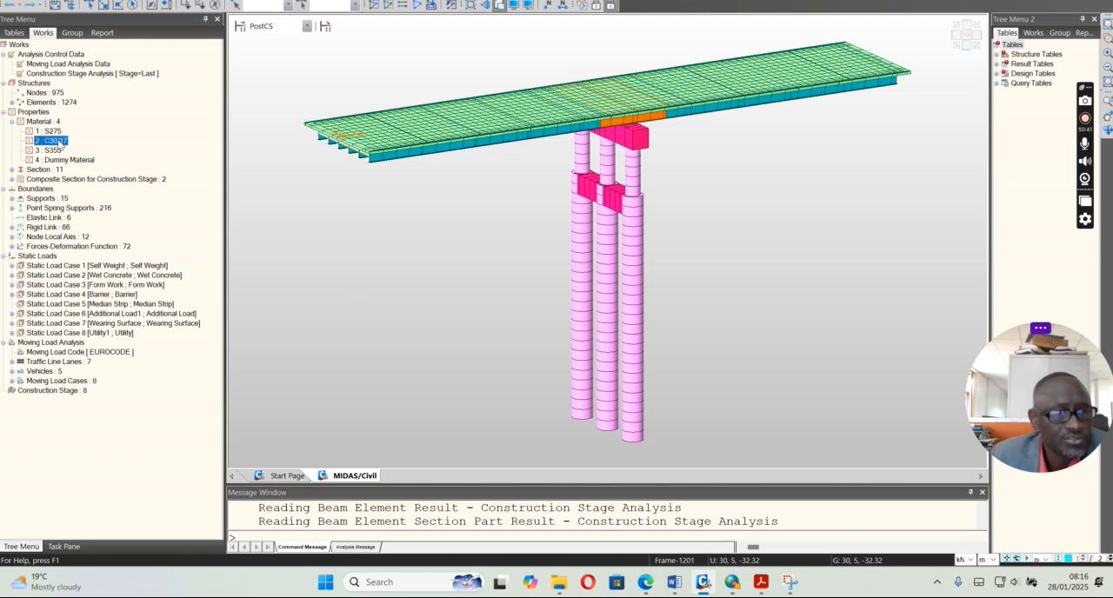
right_click(59, 145)
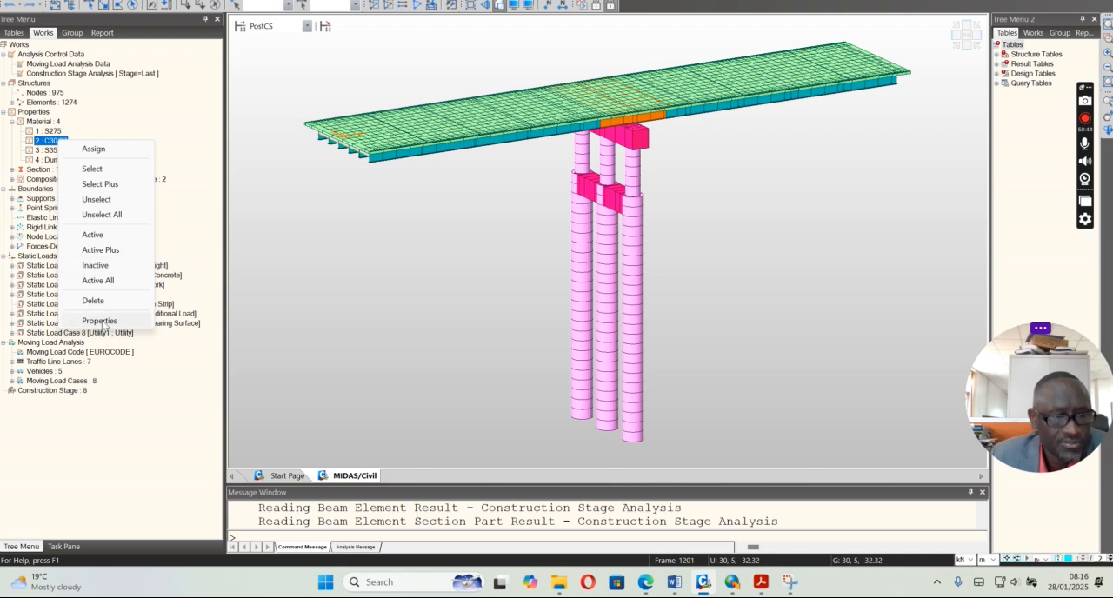
left_click(103, 319)
left_click(693, 141)
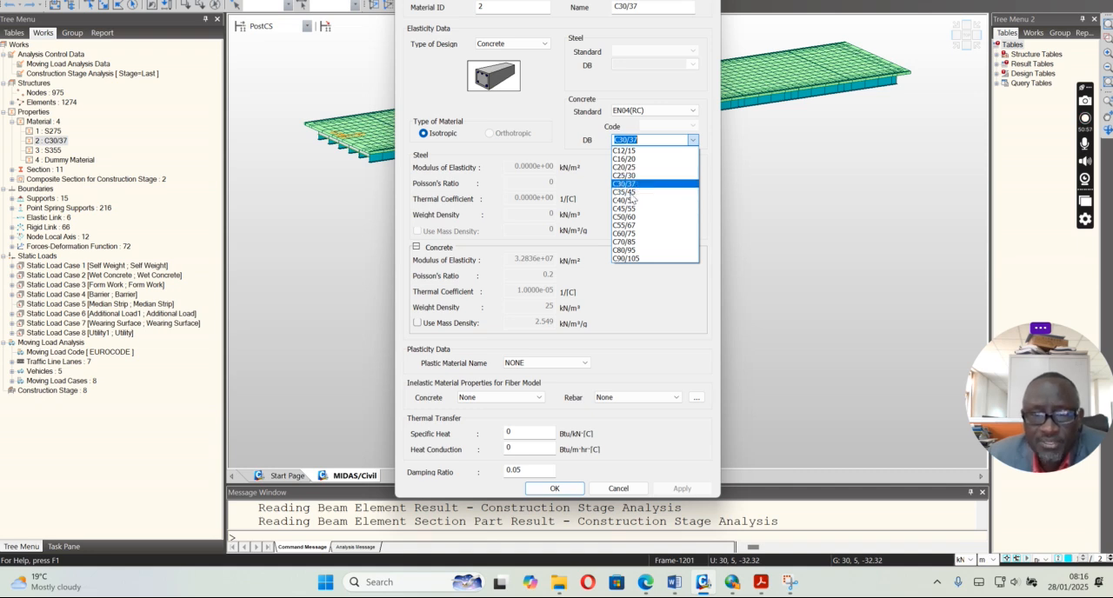
left_click(784, 319)
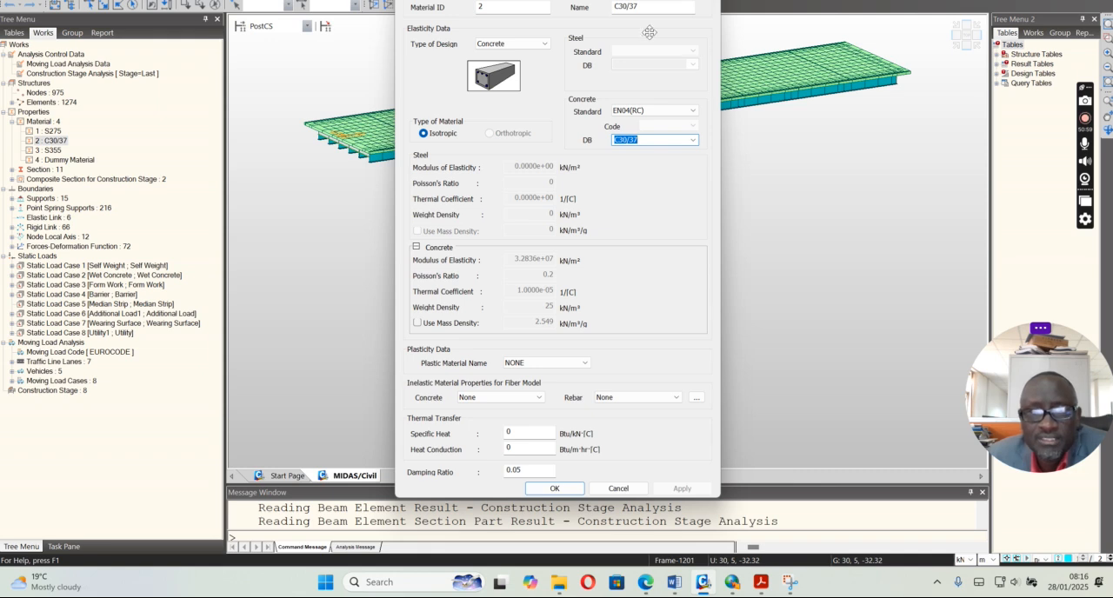
left_click(541, 45)
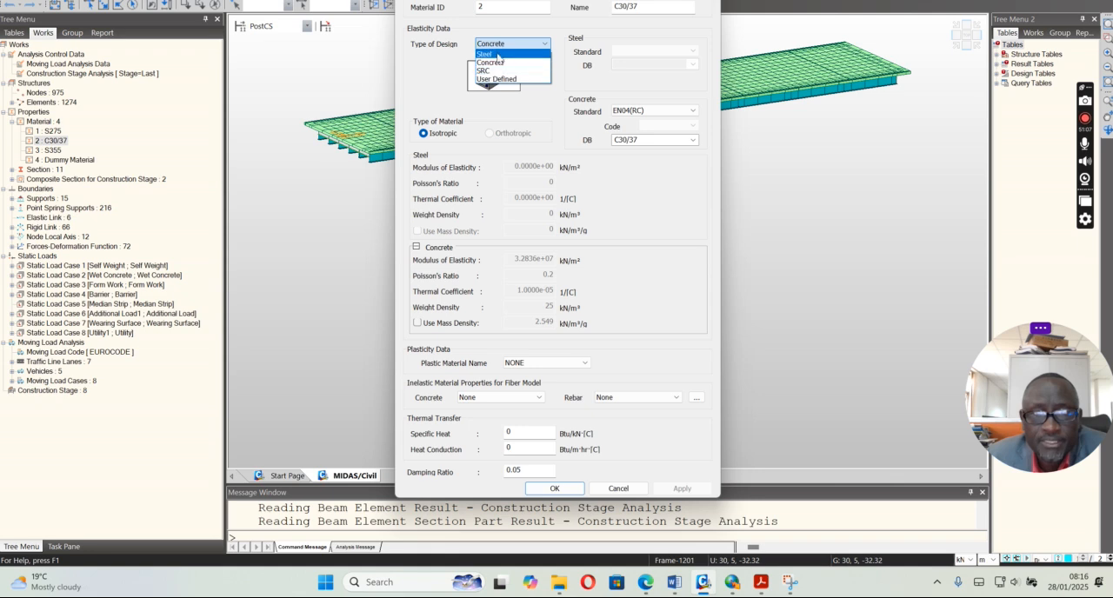
left_click(505, 46)
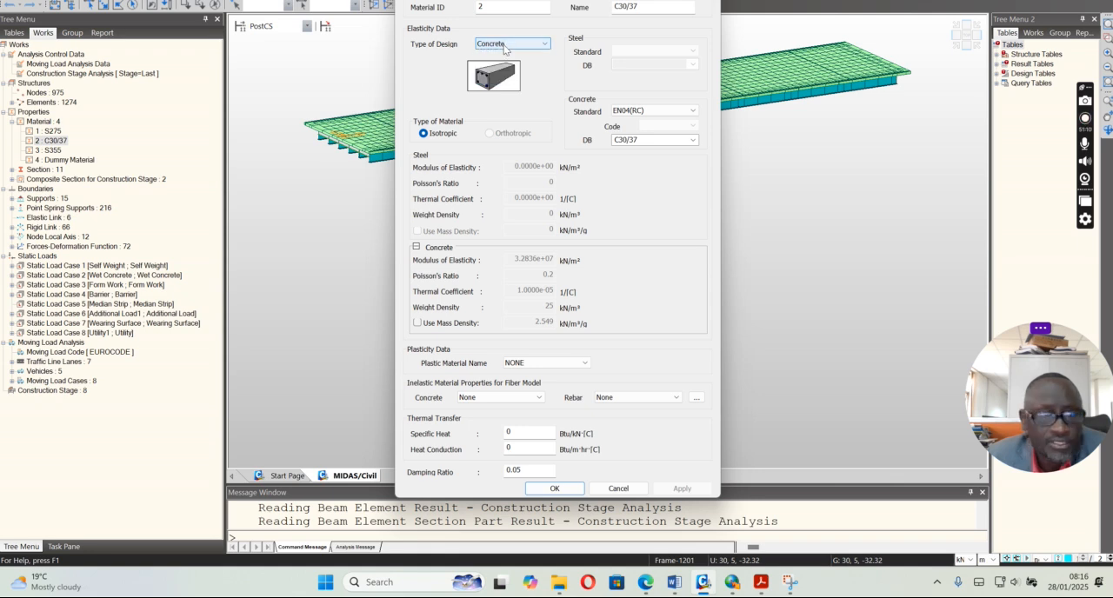
left_click(616, 489)
Inspect the steel and concrete properties of the S355 material and close its data without changes
right_click(58, 151)
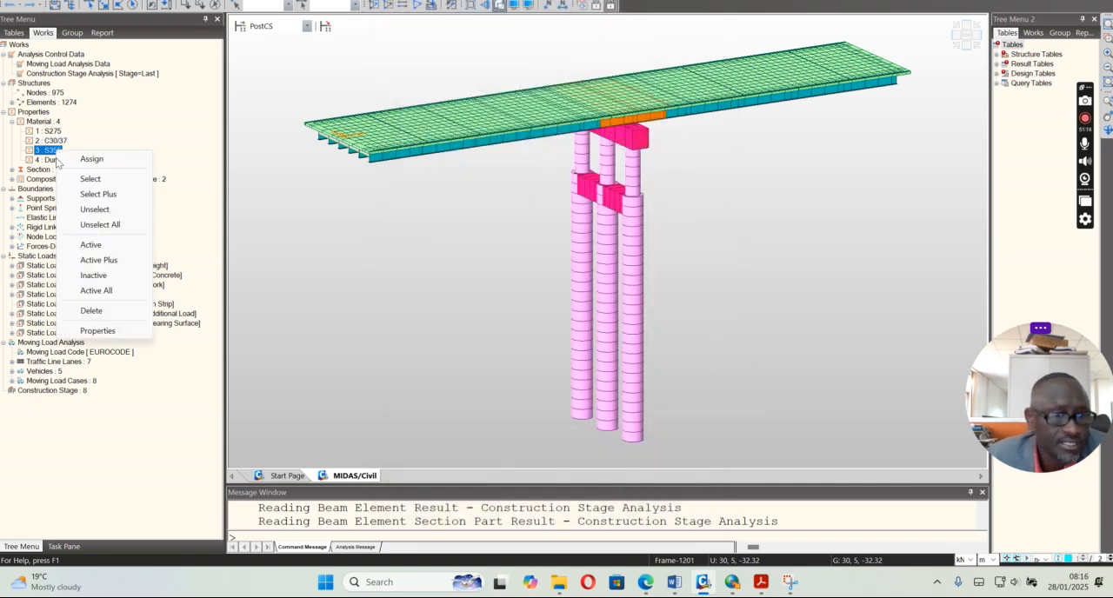
left_click(93, 331)
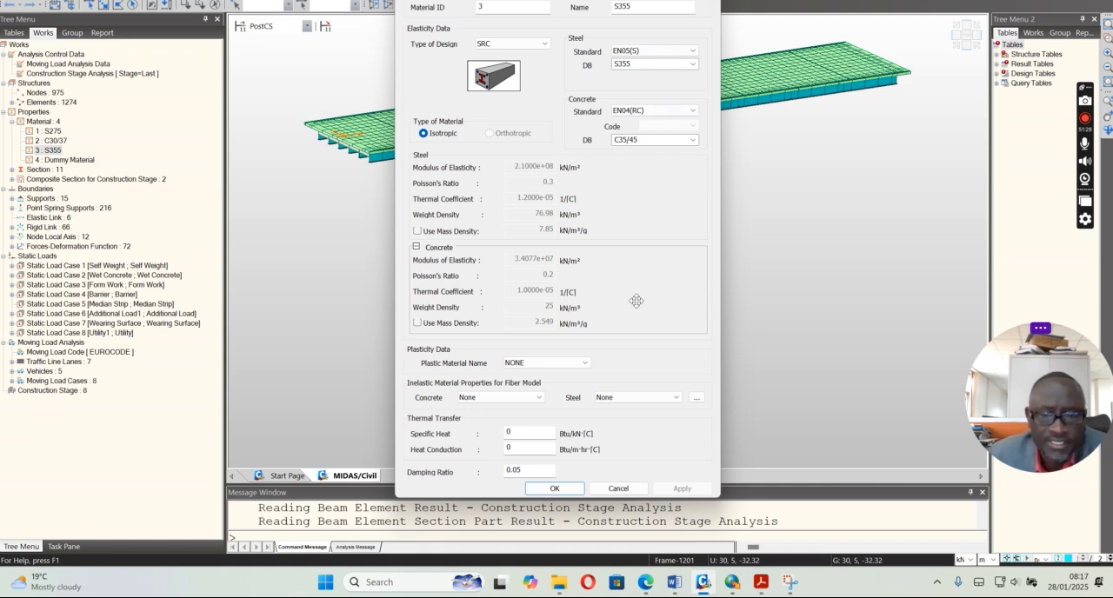
left_click(618, 488)
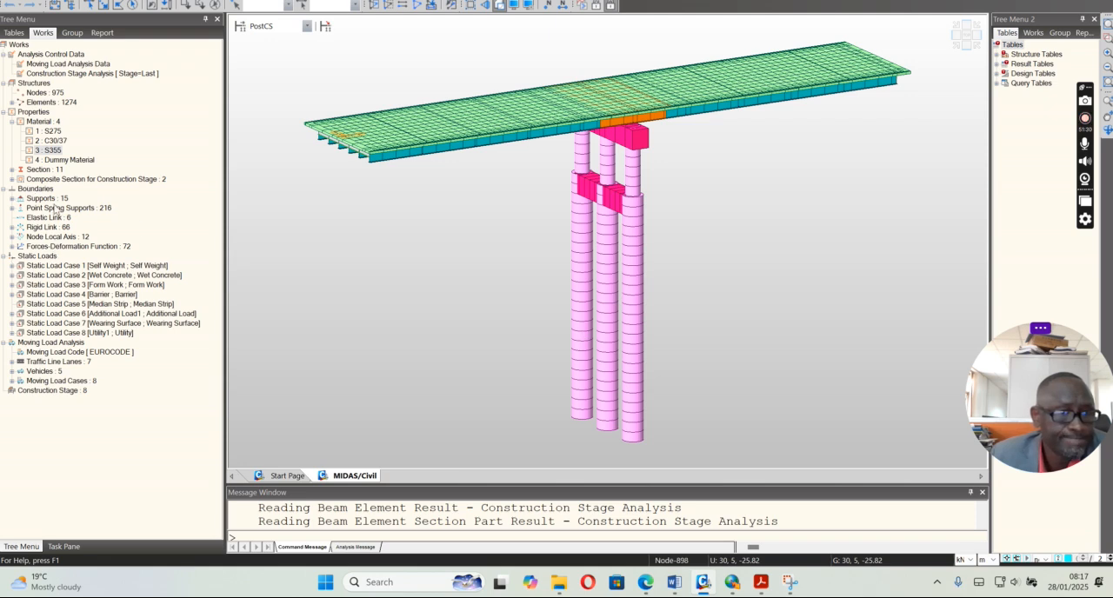
List the model's sections, inspect the Pier Column section data, and highlight the Pile and Pier Cap sections
left_click(11, 169)
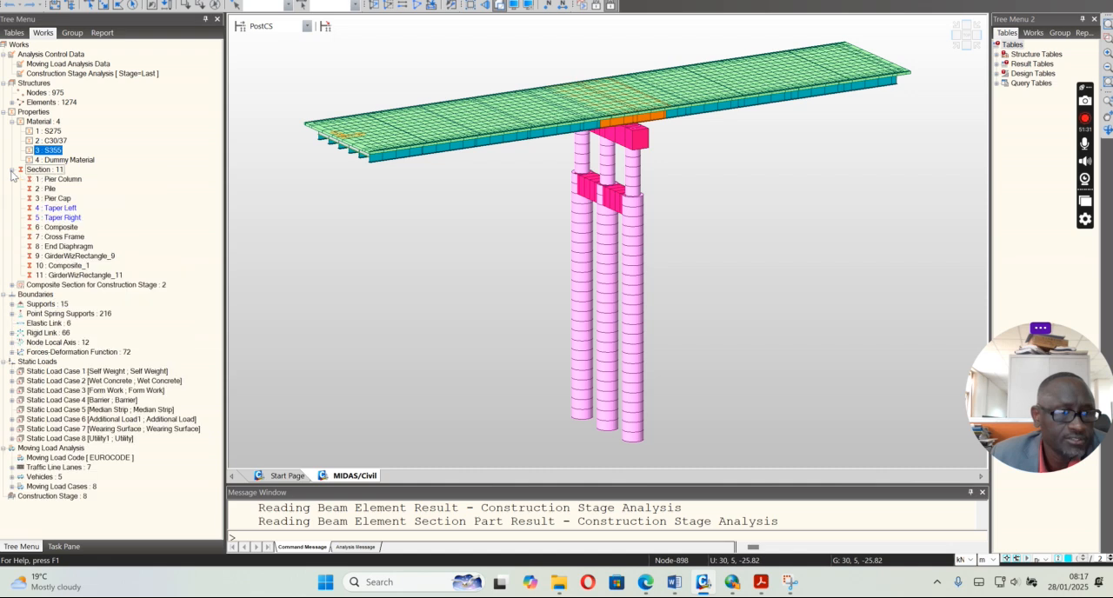
right_click(68, 182)
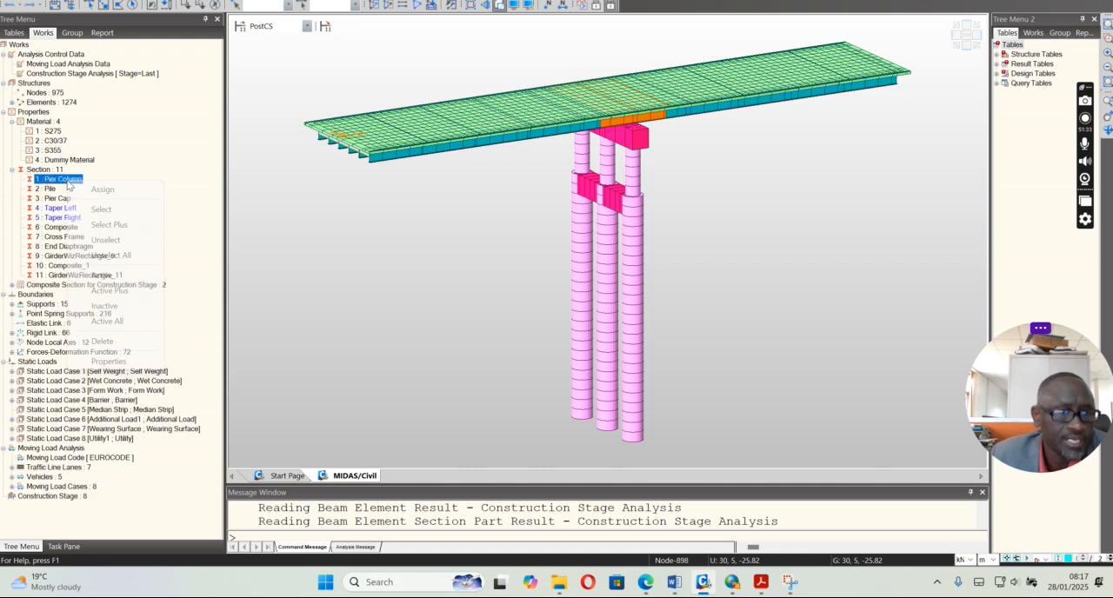
left_click(108, 361)
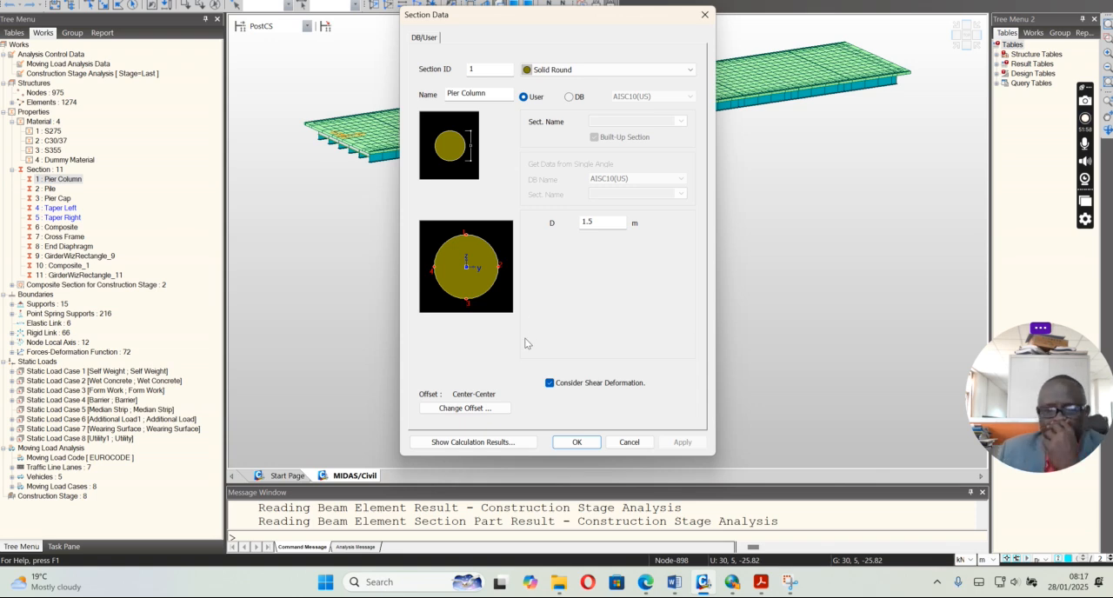
left_click(629, 442)
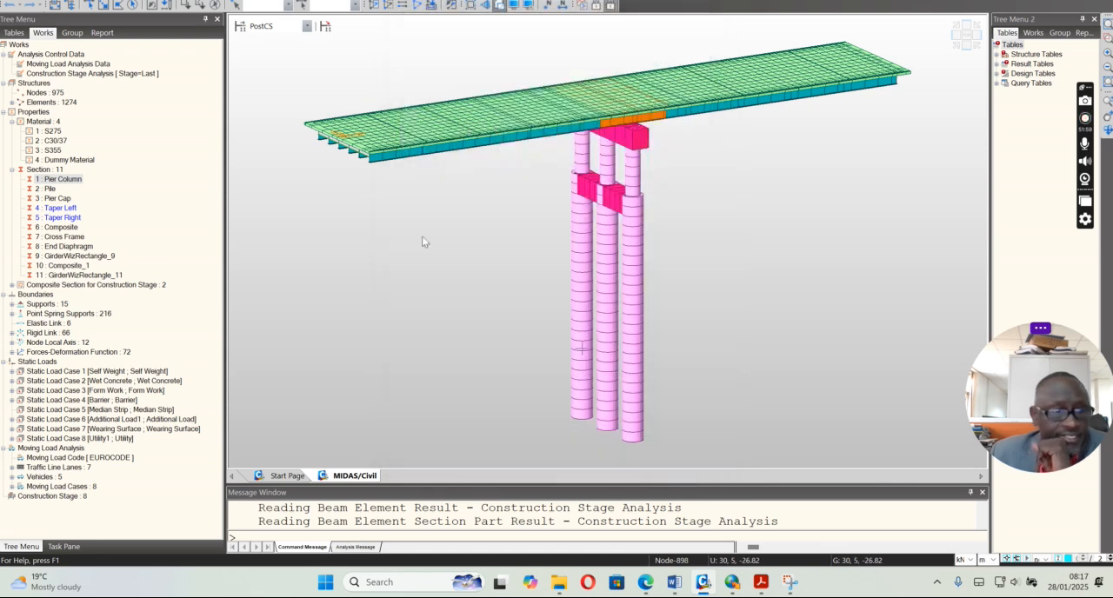
left_click(51, 188)
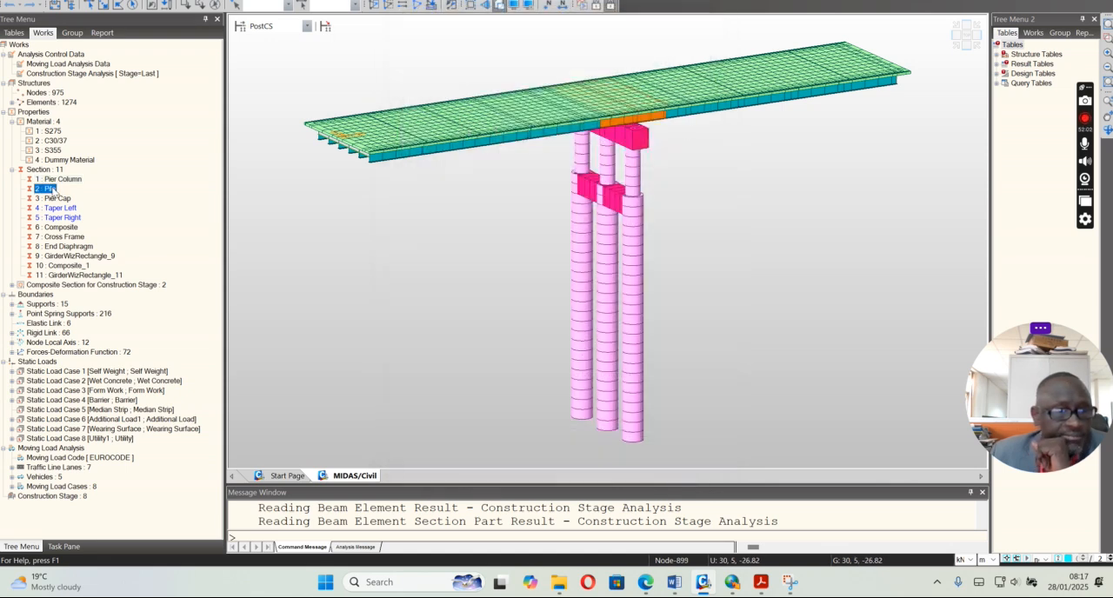
left_click(56, 199)
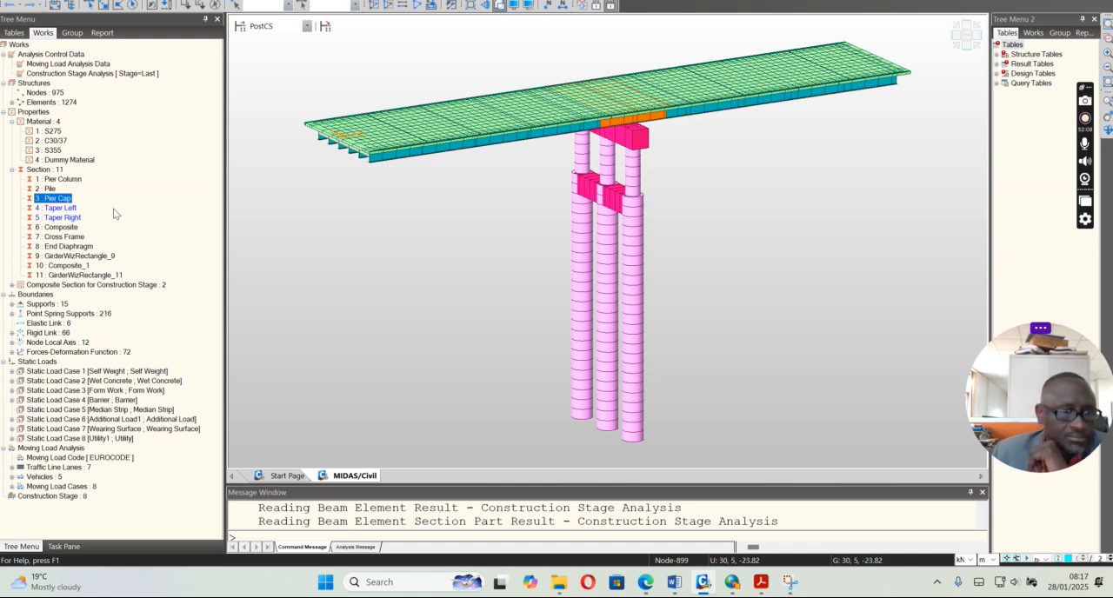
Examine the slab, girder and material data of section 6, Composite, and its available section types, leaving it unchanged
left_click(63, 227)
right_click(62, 228)
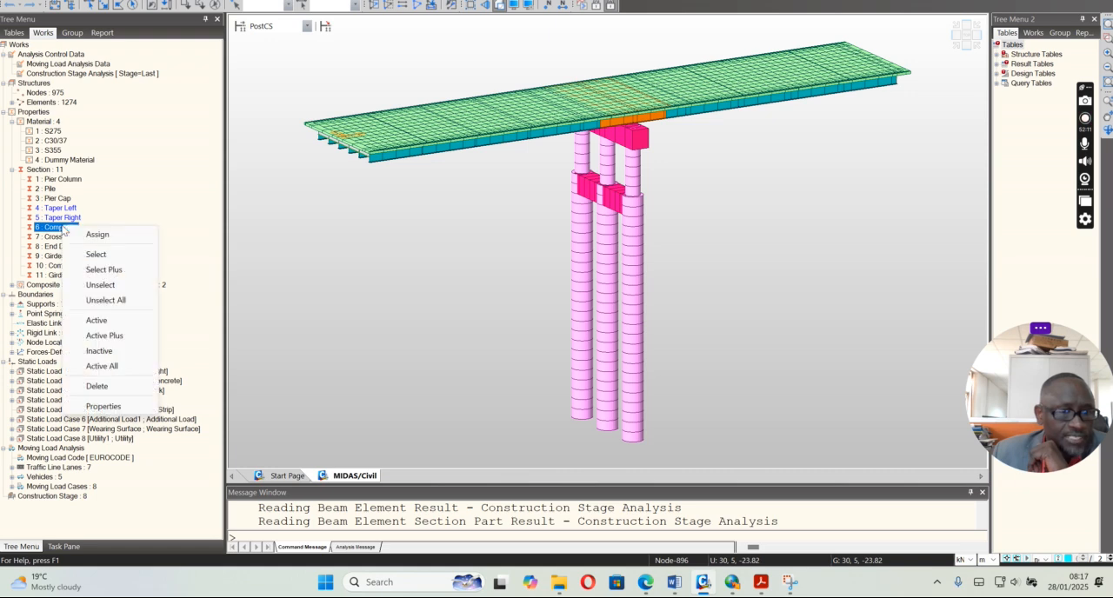
left_click(100, 407)
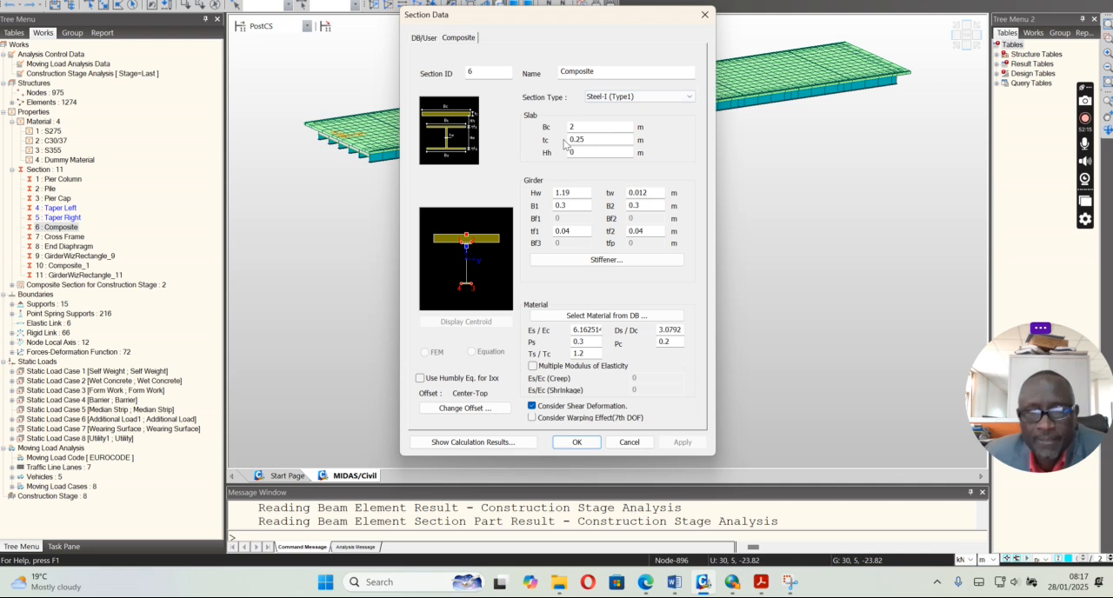
left_click(688, 97)
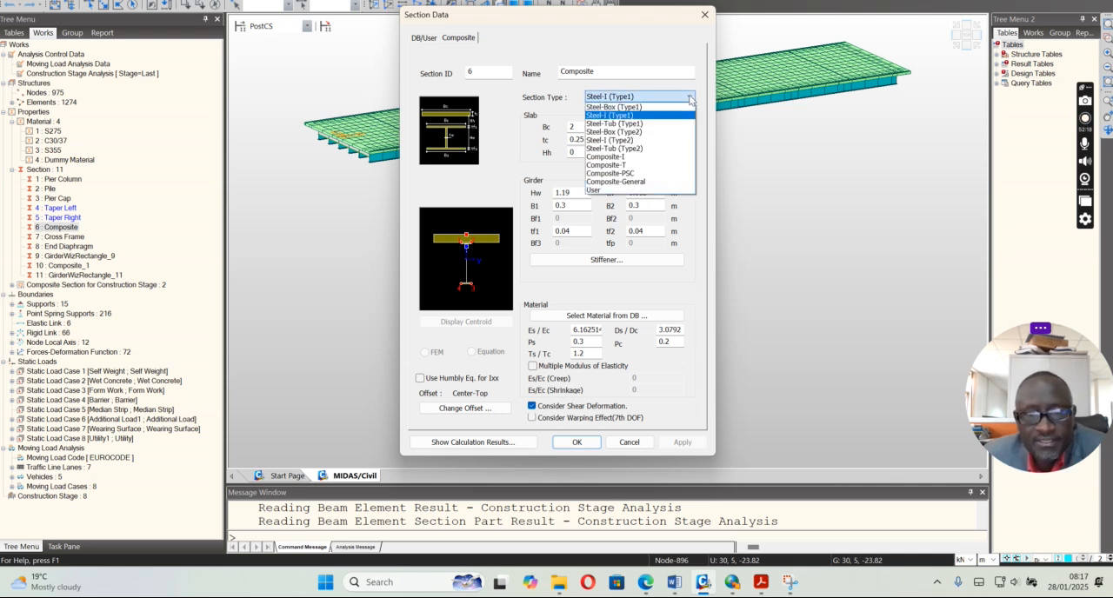
left_click(690, 98)
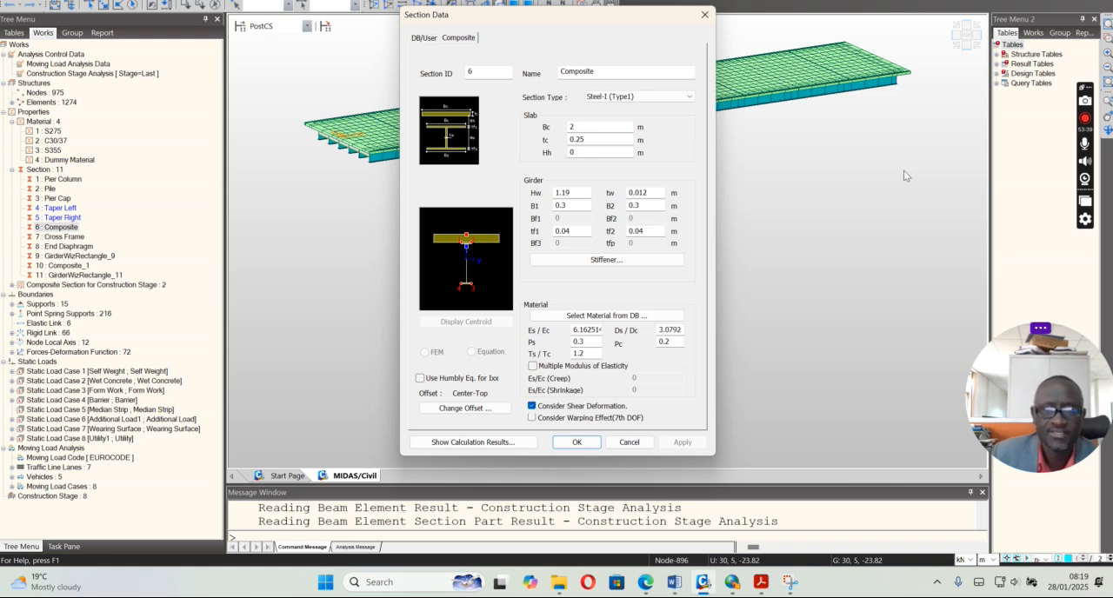
left_click(630, 443)
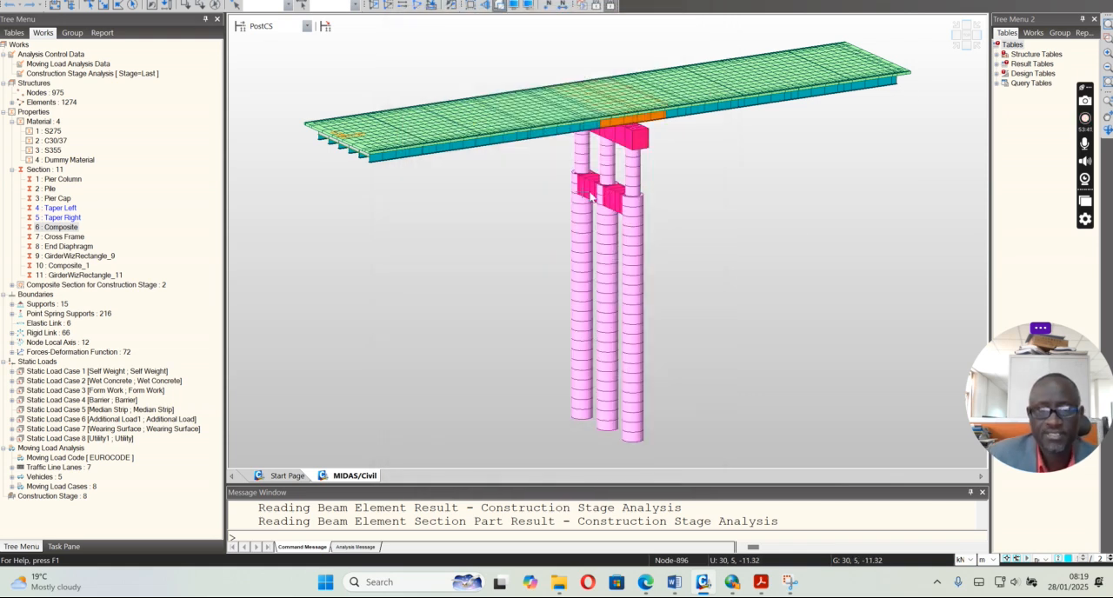
Isolate the bridge superstructure above the pier cap and show its cross-section close up in a side view
left_click(956, 37)
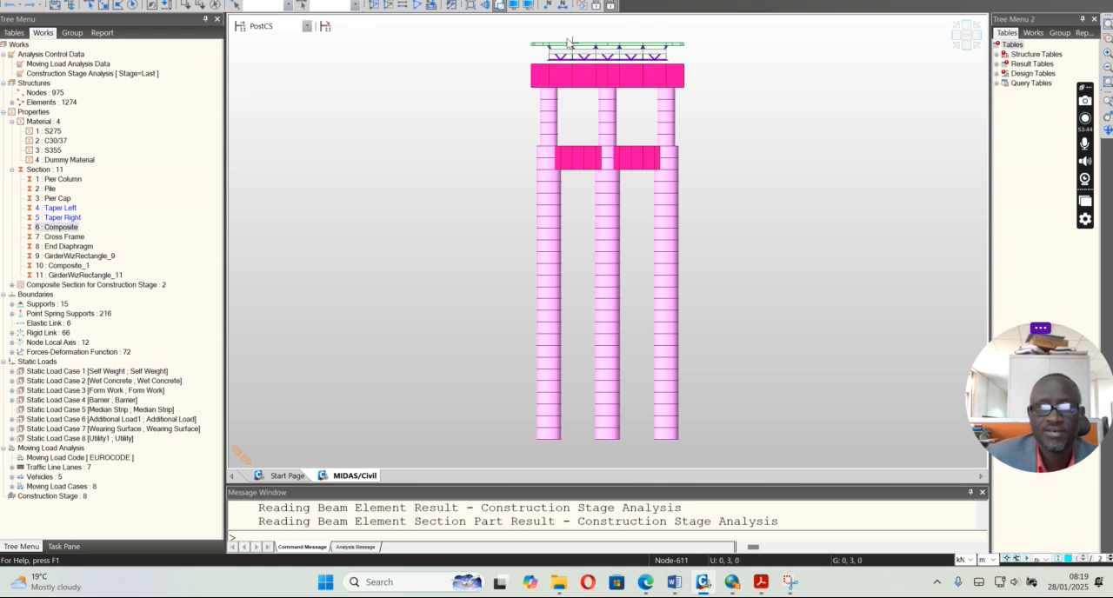
left_click(103, 4)
left_click_drag(520, 33, 692, 67)
left_click(376, 7)
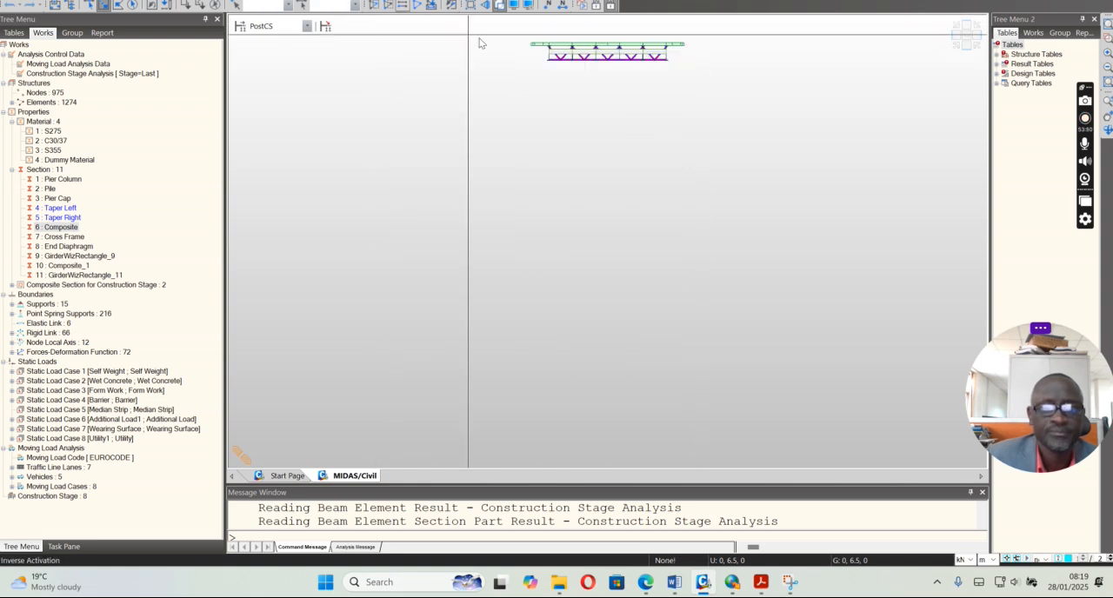
left_click(1107, 40)
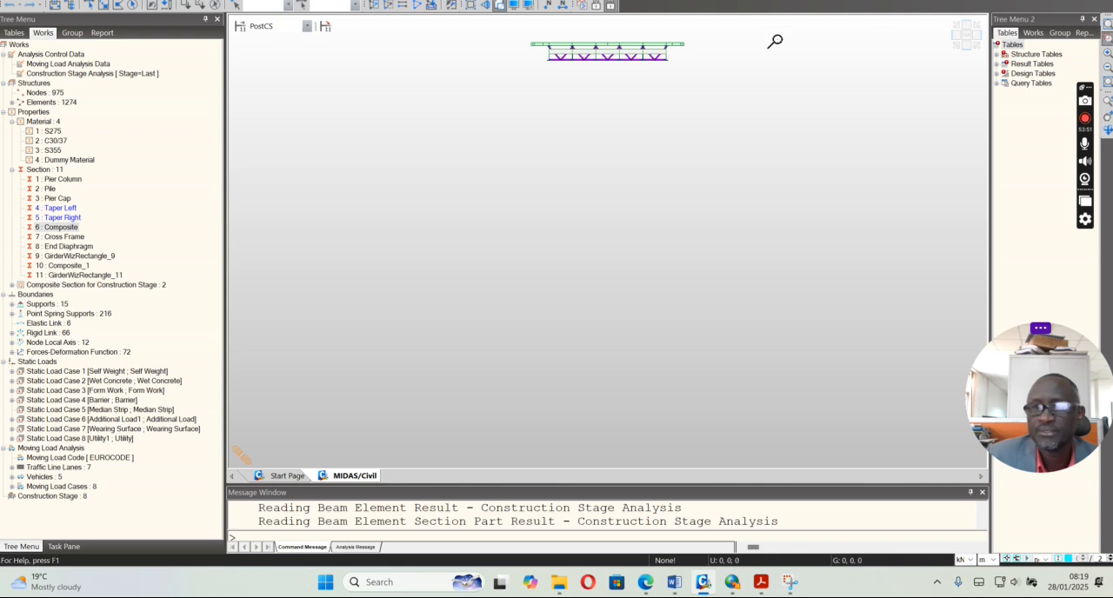
left_click_drag(511, 32, 696, 88)
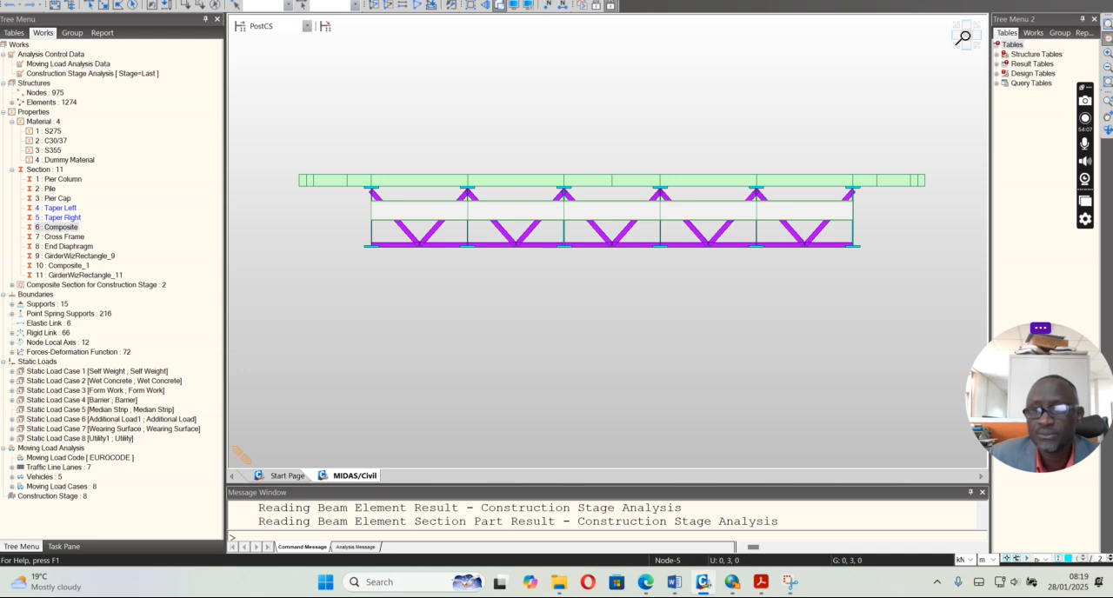
Examine the isolated deck in plan and its girders and cross frames in the side view
left_click(1107, 40)
left_click(961, 34)
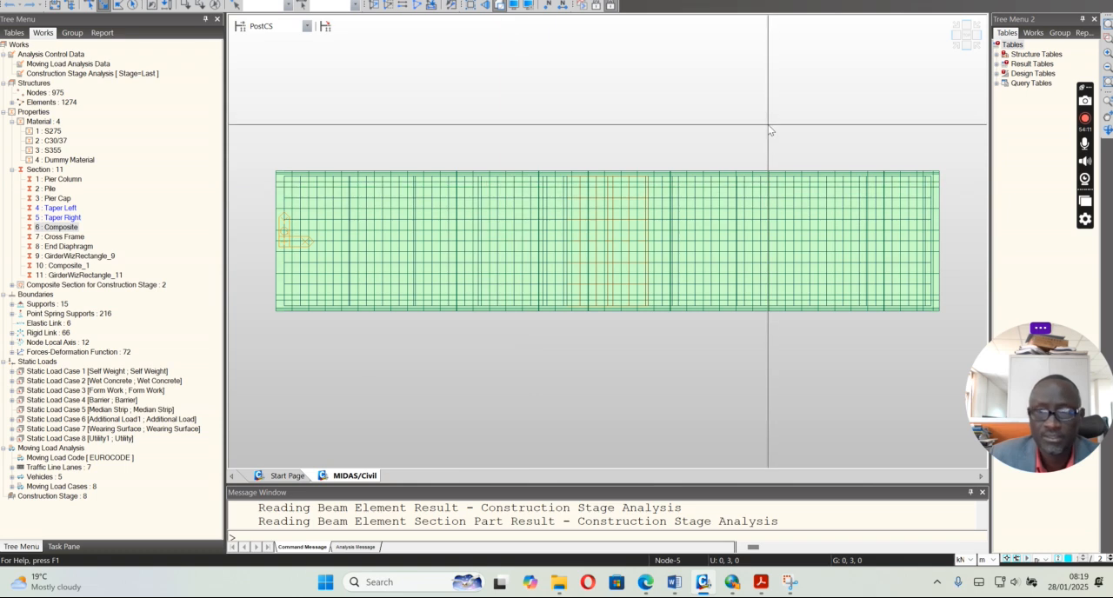
left_click(955, 36)
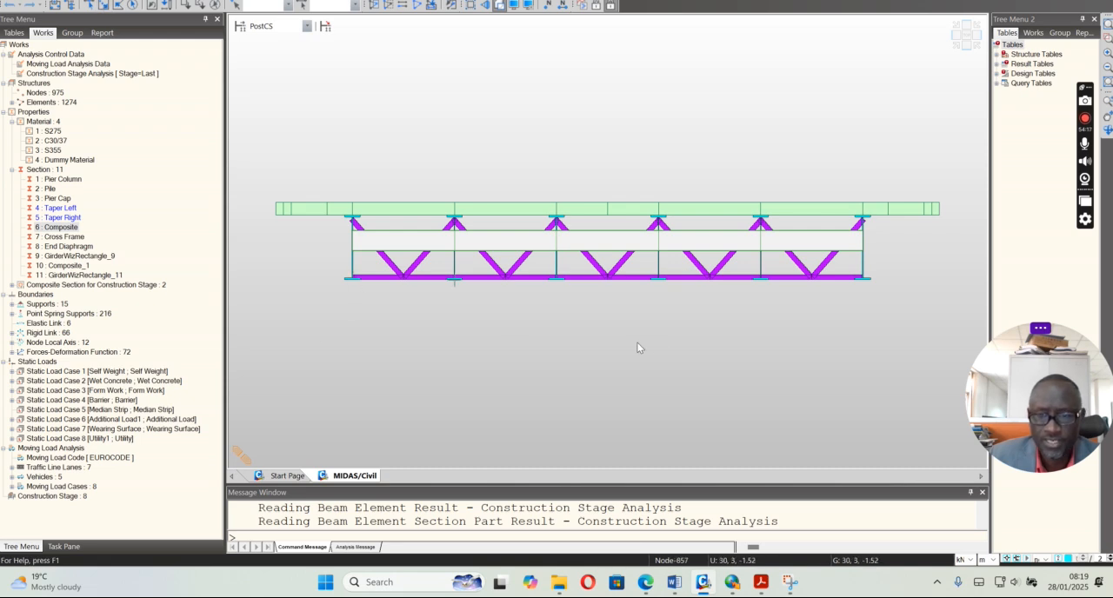
mouse_move(870, 284)
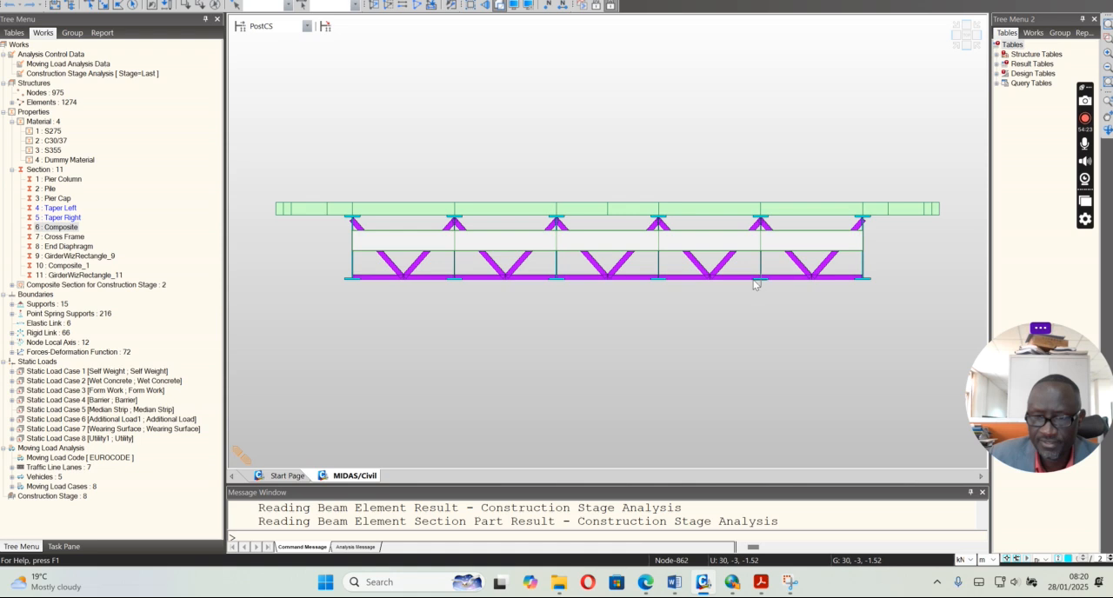
mouse_move(755, 283)
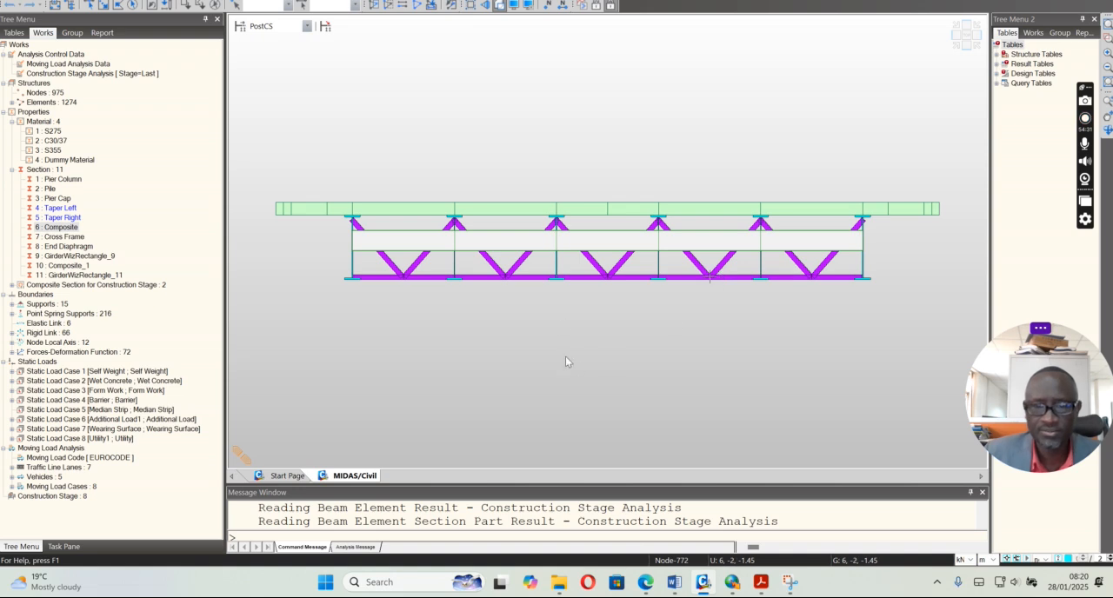
mouse_move(415, 269)
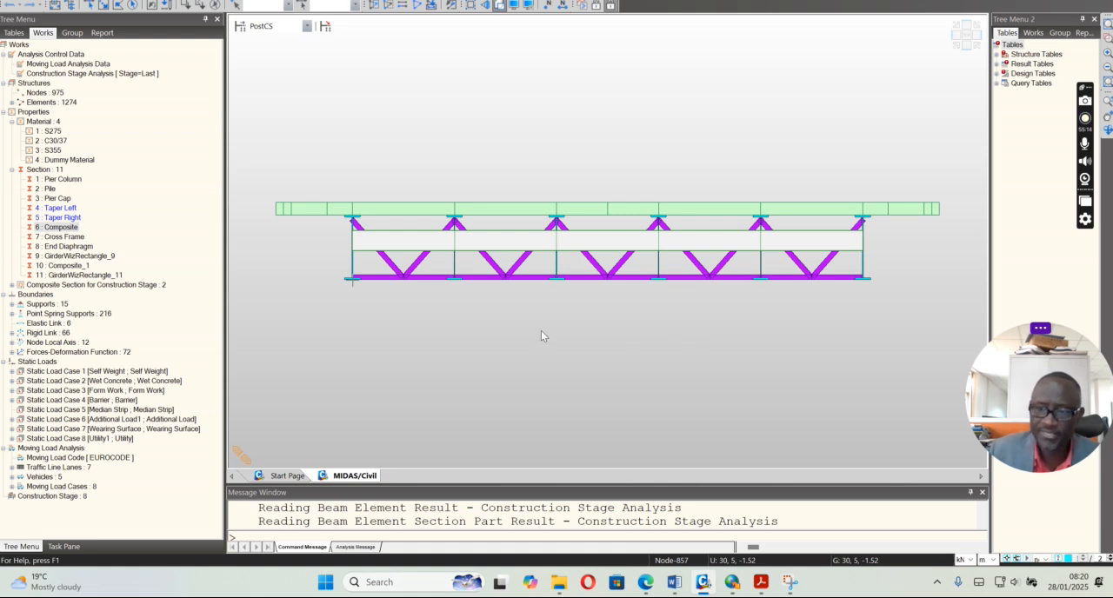
Compare the deck in isometric and side views, and reactivate all elements of the bridge in the isometric view
left_click(956, 51)
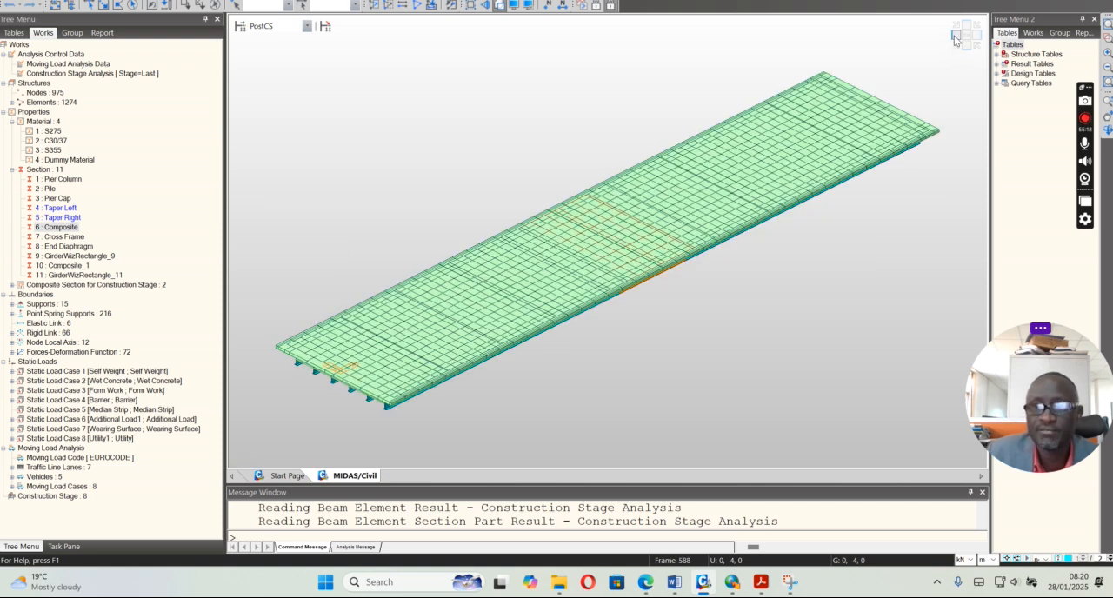
left_click(957, 39)
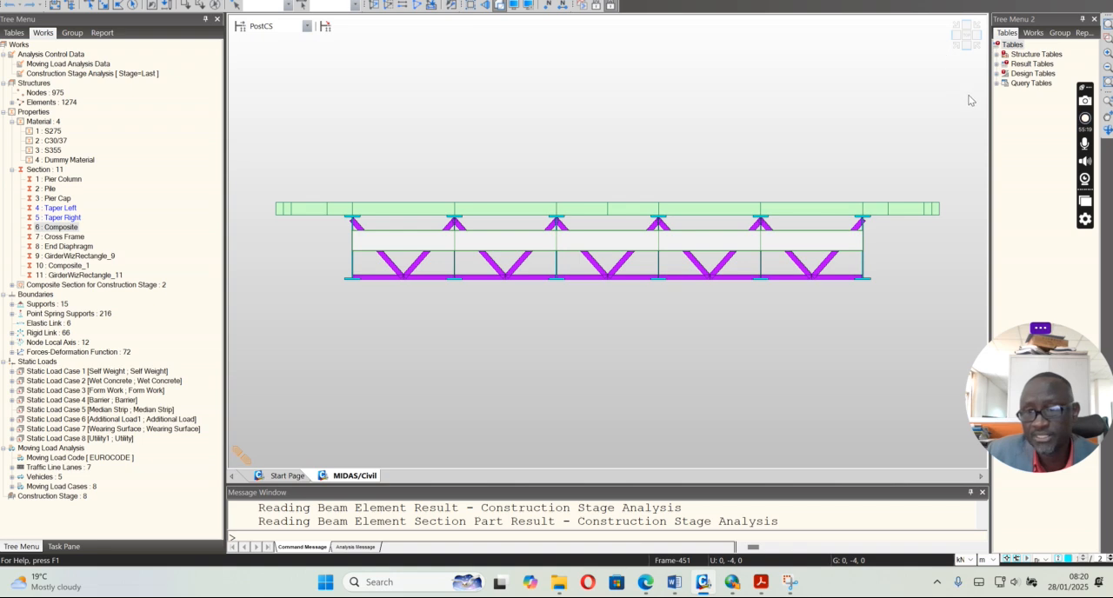
left_click(956, 48)
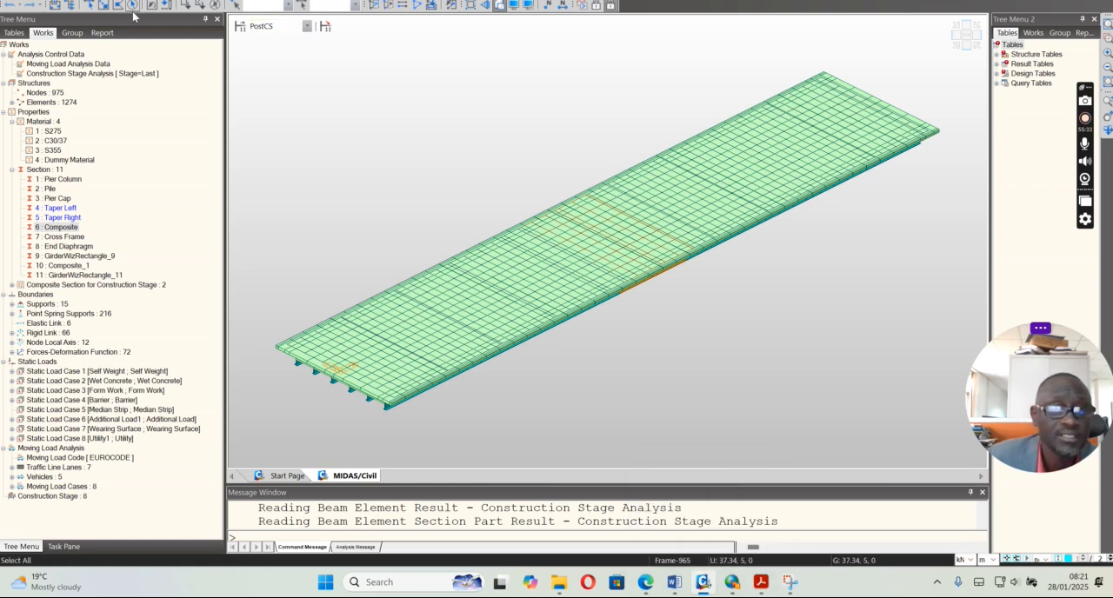
left_click(417, 5)
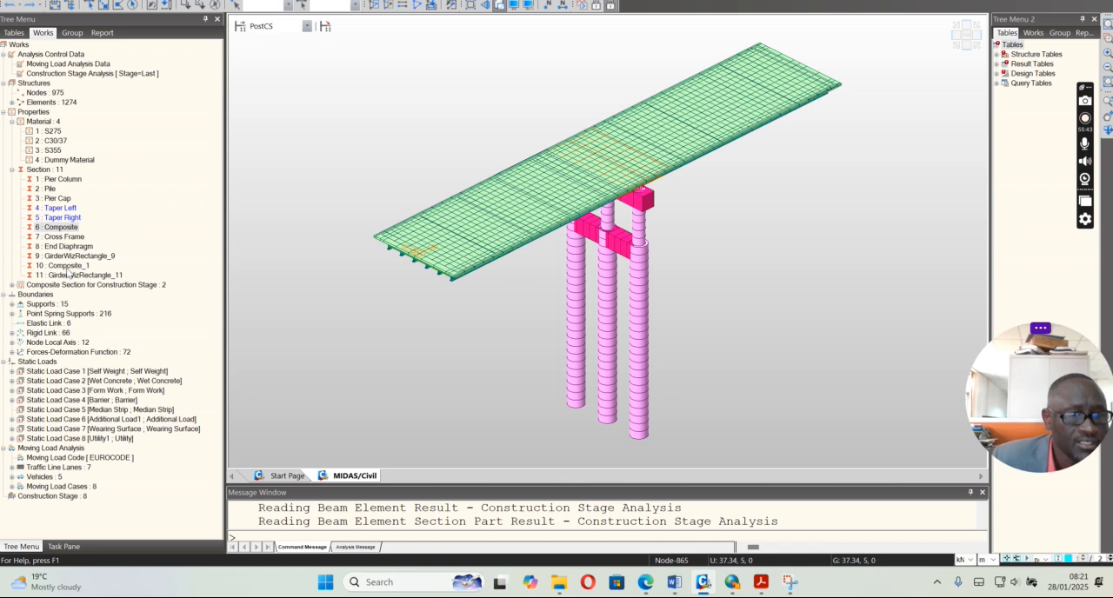
Review the slab, girder and material properties of section 6, Composite, without changing them
left_click(66, 230)
right_click(77, 228)
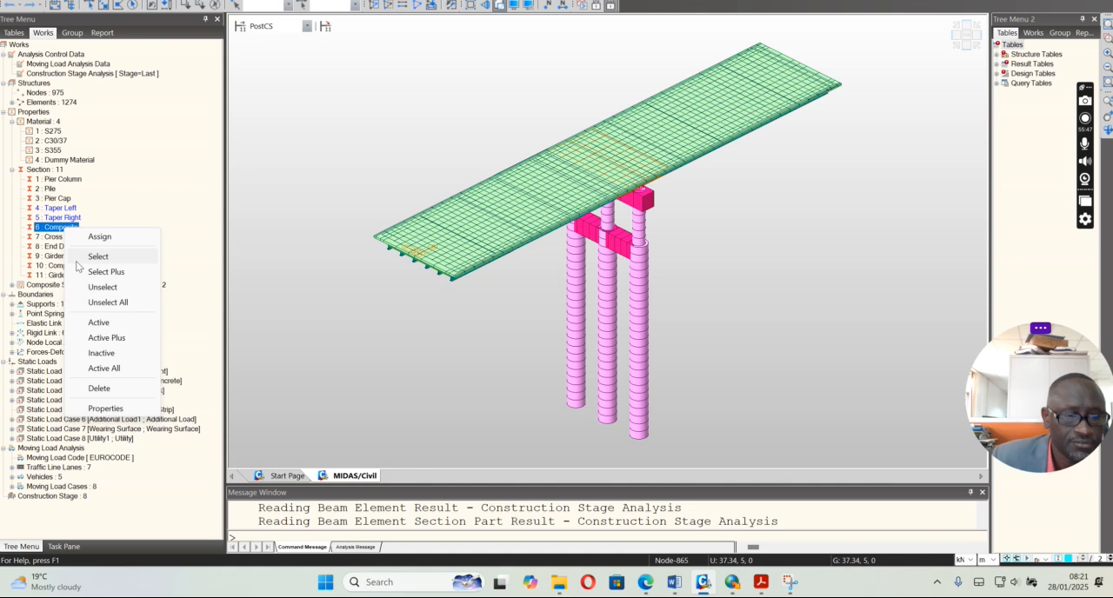
left_click(105, 408)
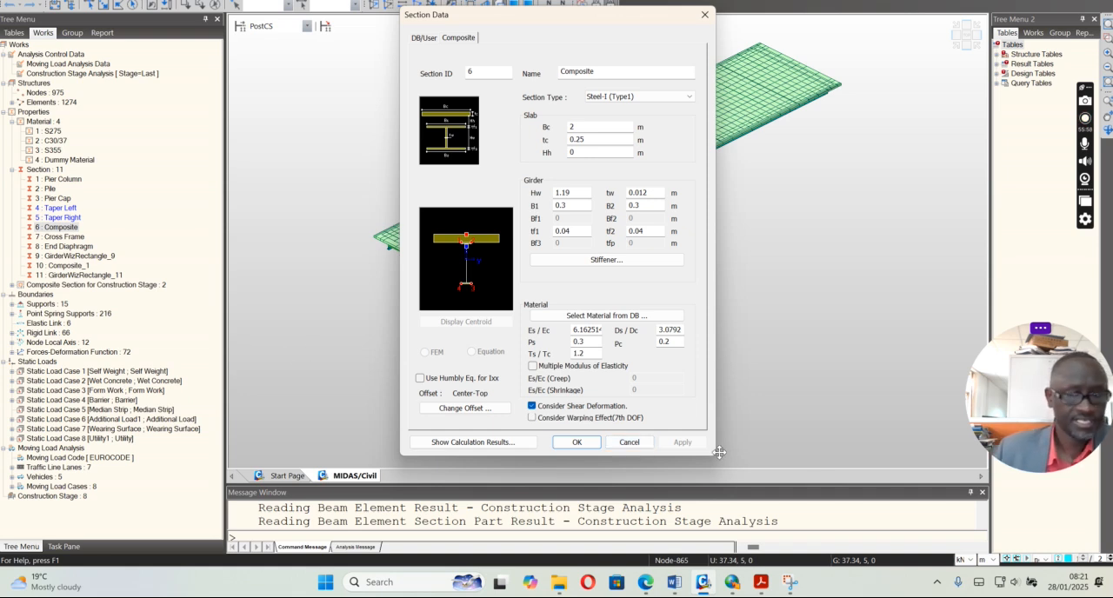
left_click(635, 444)
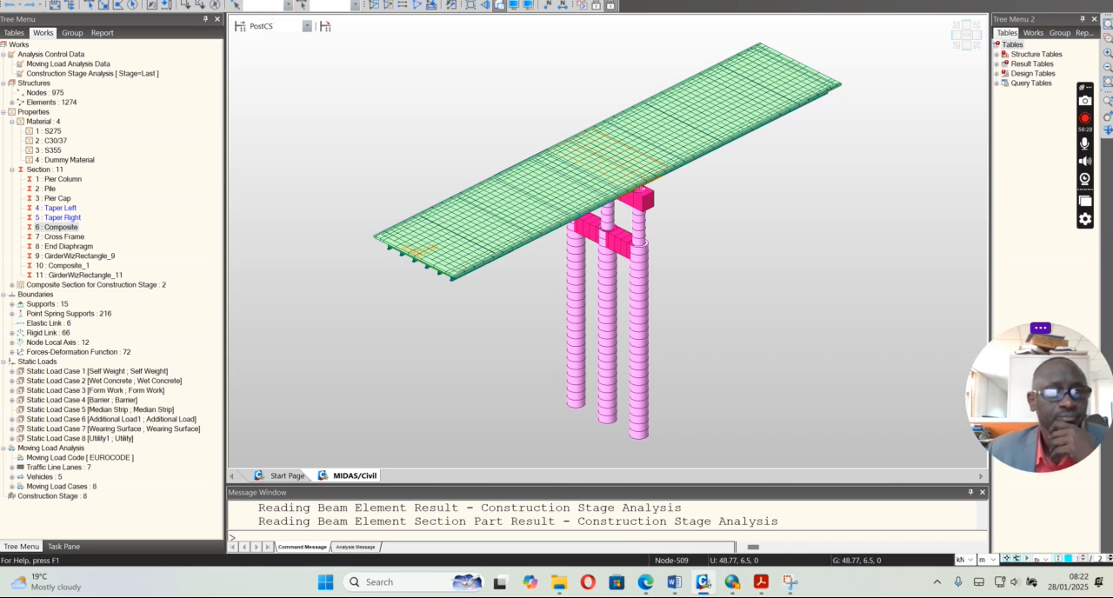
Bring up the Steel Composite Girder Bridge Wizard and examine the available girder types in its layout data
left_click(596, 5)
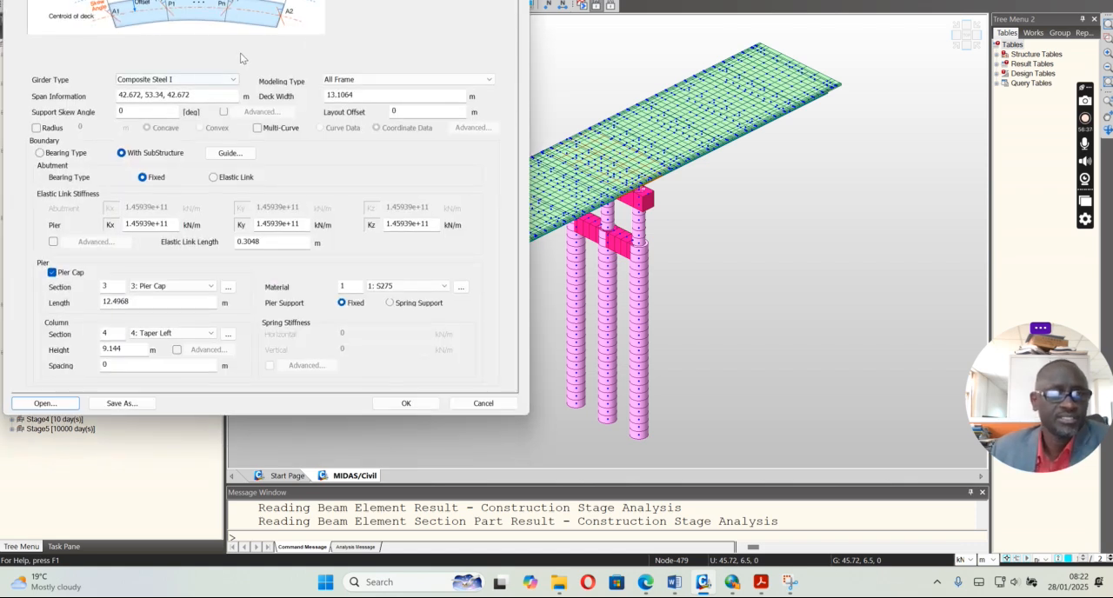
mouse_move(386, 0)
left_mouse_down()
mouse_move(438, 0)
mouse_move(383, 18)
left_mouse_up()
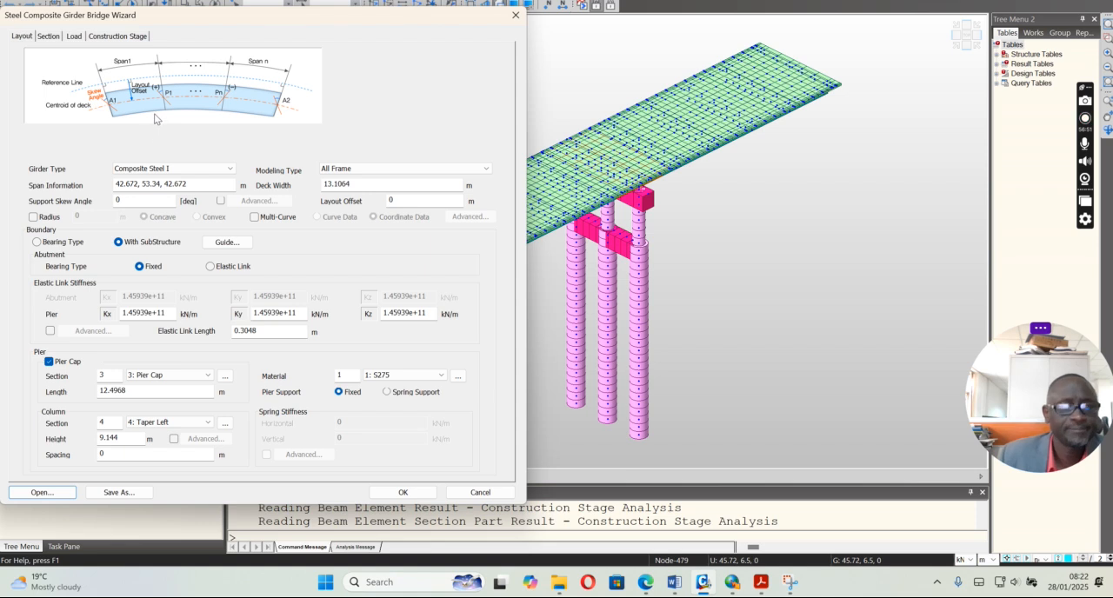
left_click(24, 38)
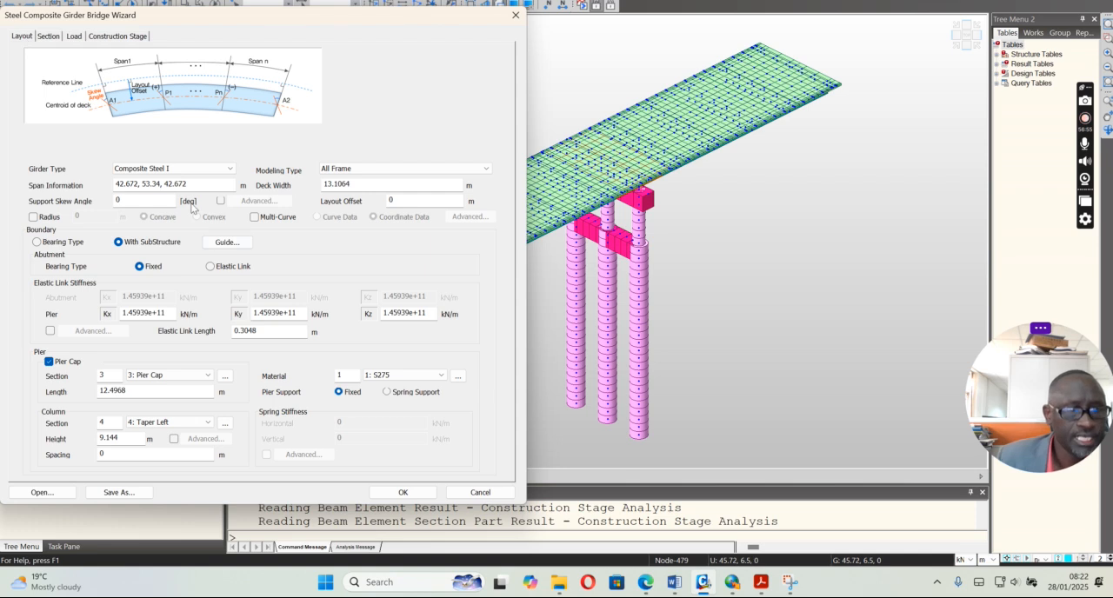
left_click(222, 169)
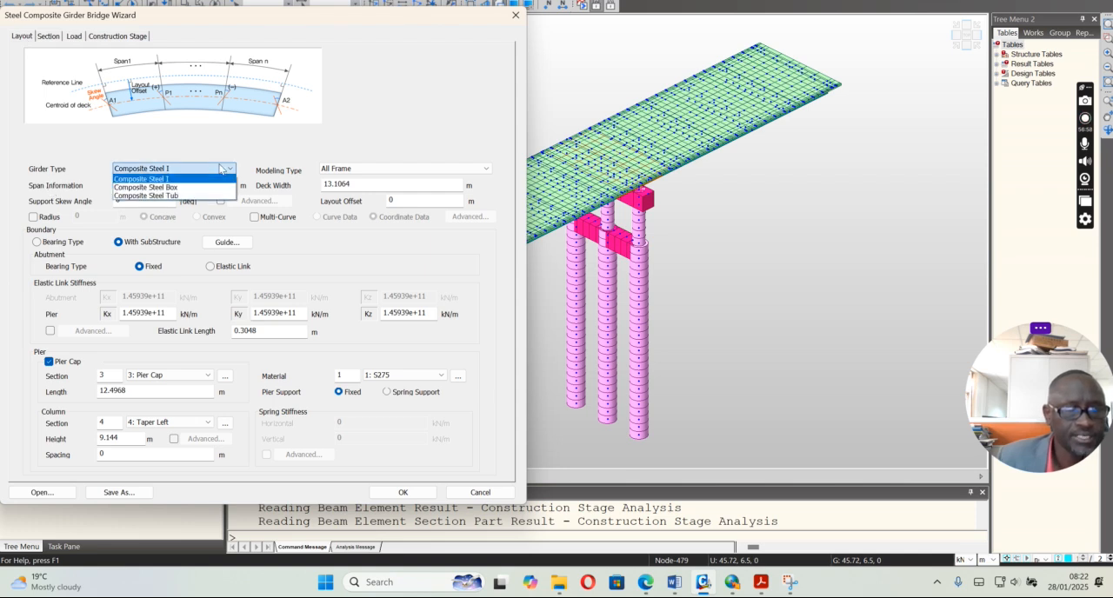
left_click(222, 169)
left_click(217, 172)
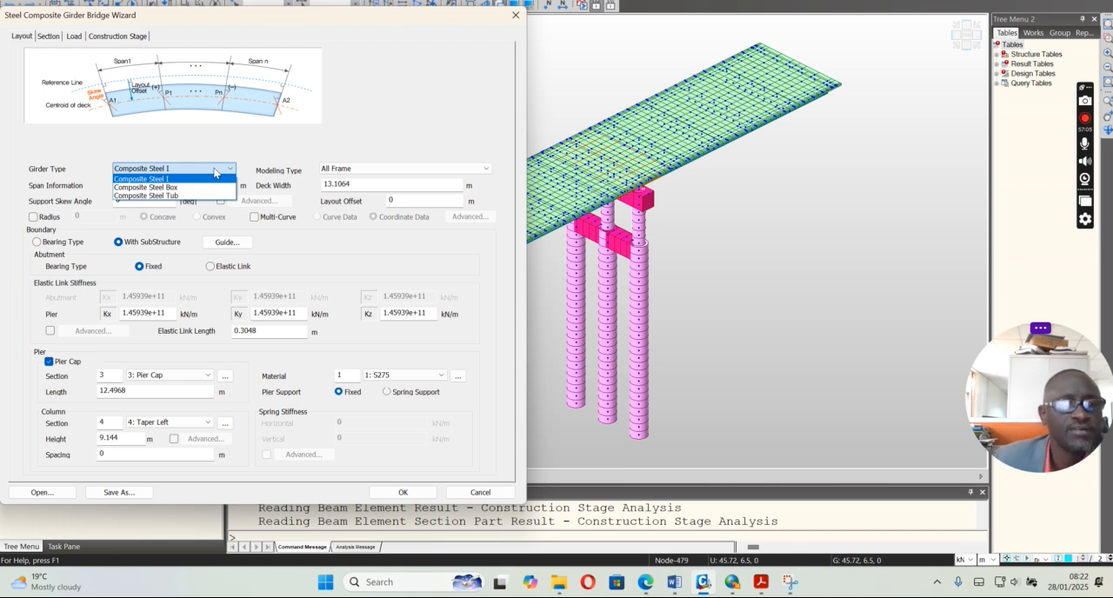
left_click(214, 171)
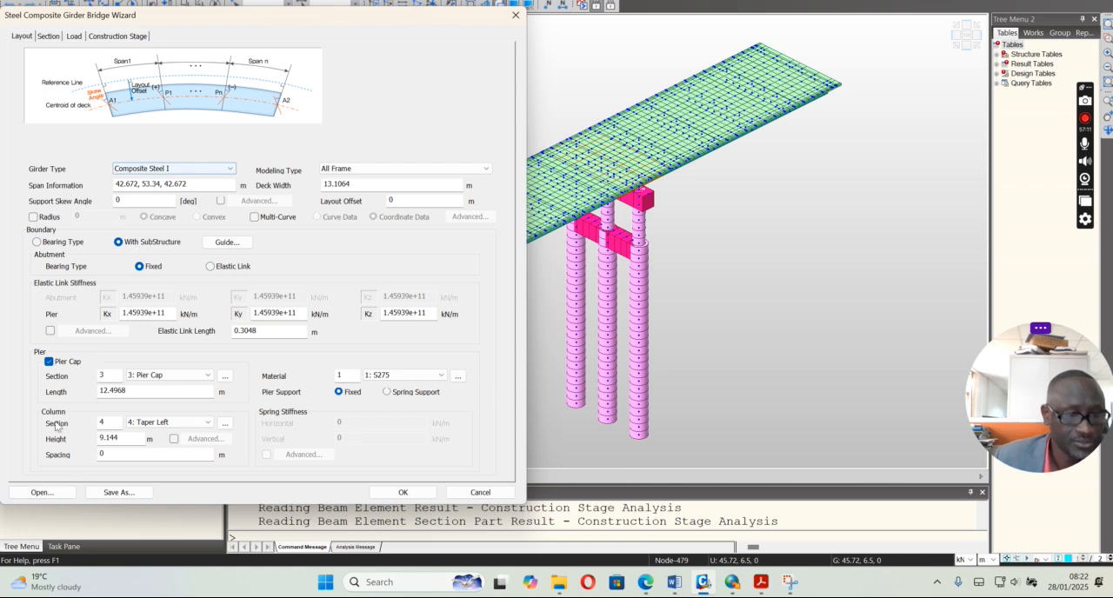
Load the saved wizard file WIZARD.wzd and examine its deck width, modeling type options and pier column height
left_click(42, 492)
left_click(209, 178)
left_click(504, 399)
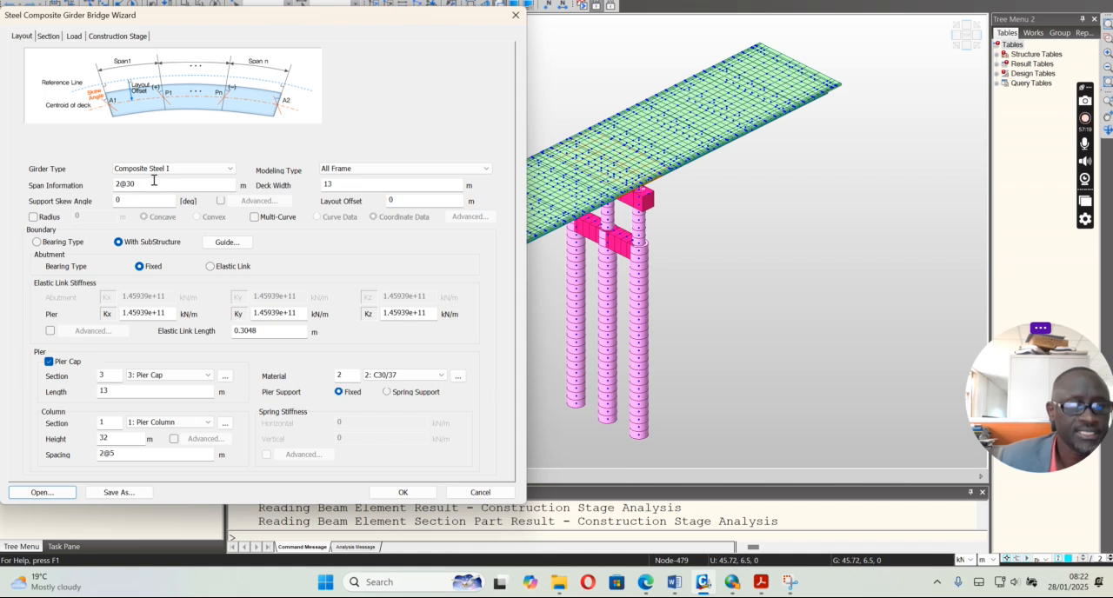
double_click(334, 184)
left_click(372, 169)
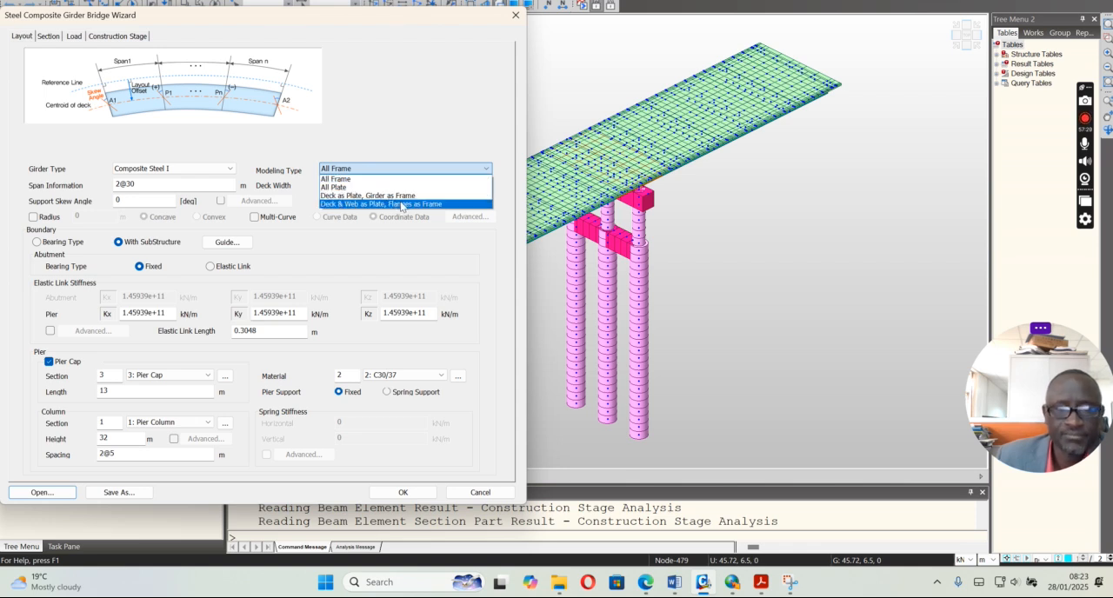
left_click(393, 135)
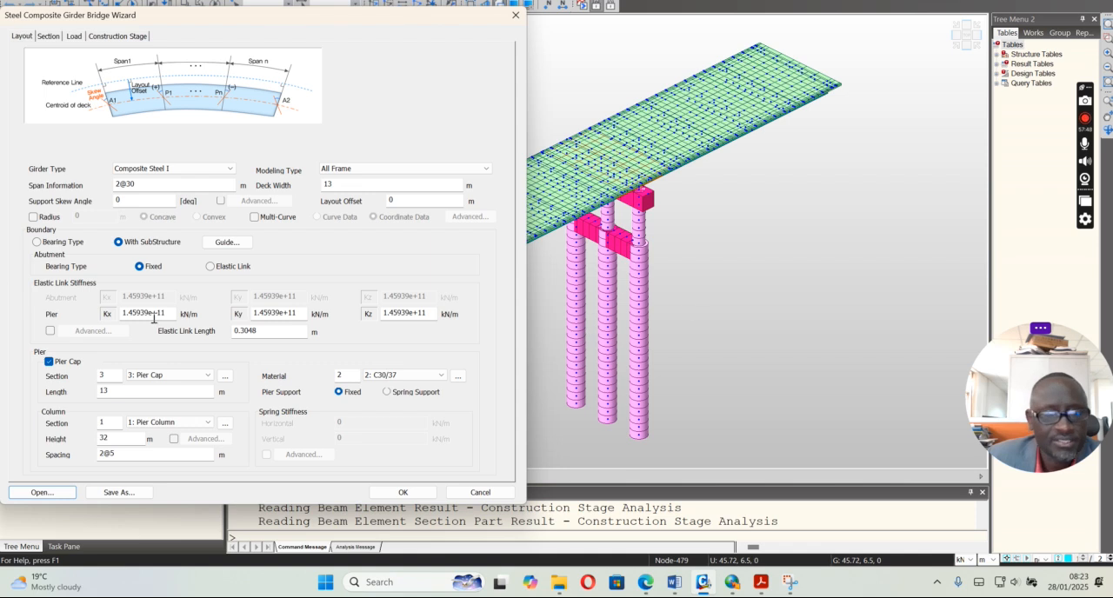
double_click(104, 438)
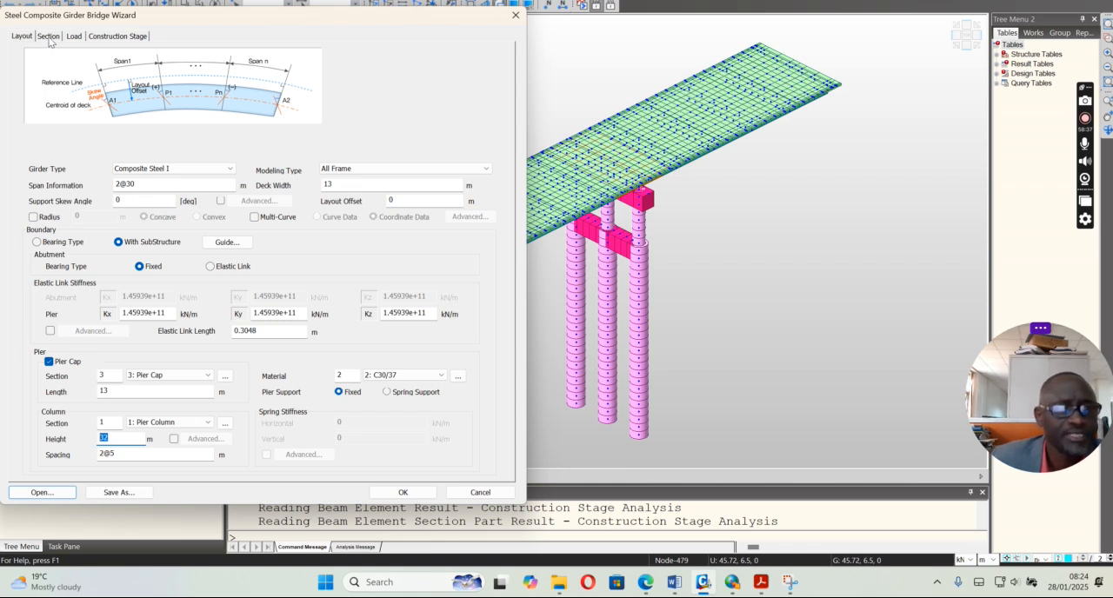
Examine the wizard's section data and the Bracing-1 details, including the sections available for the brace
left_click(49, 38)
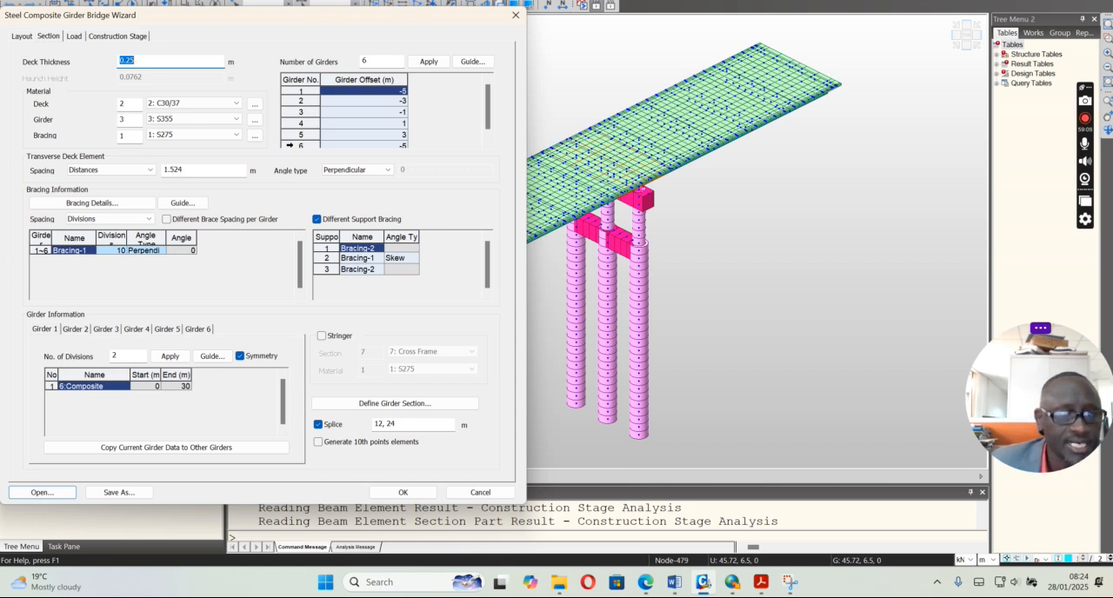
left_click(107, 204)
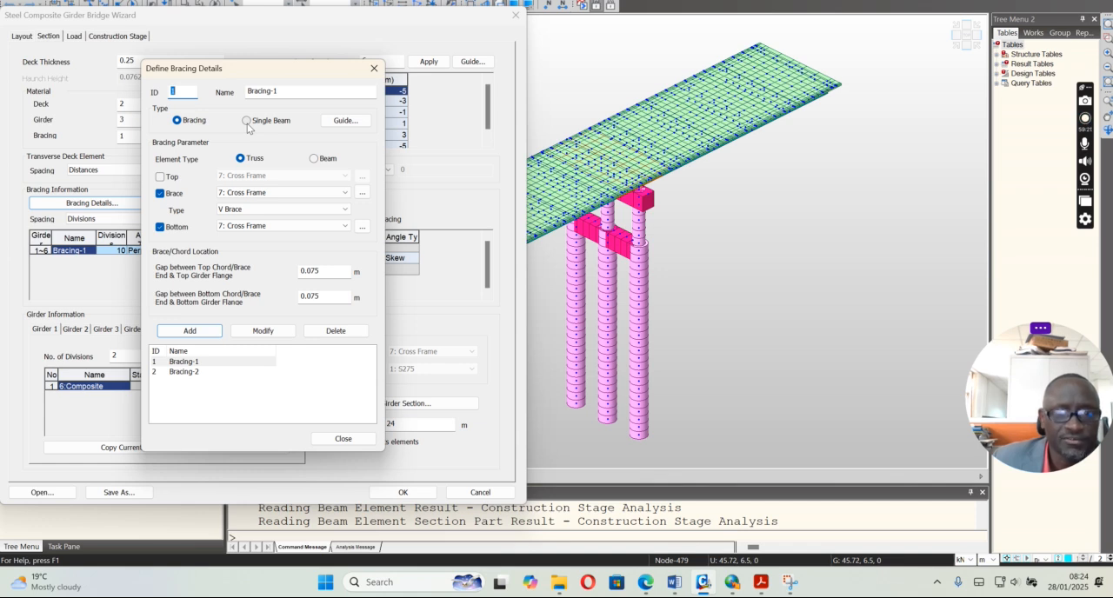
left_click(299, 193)
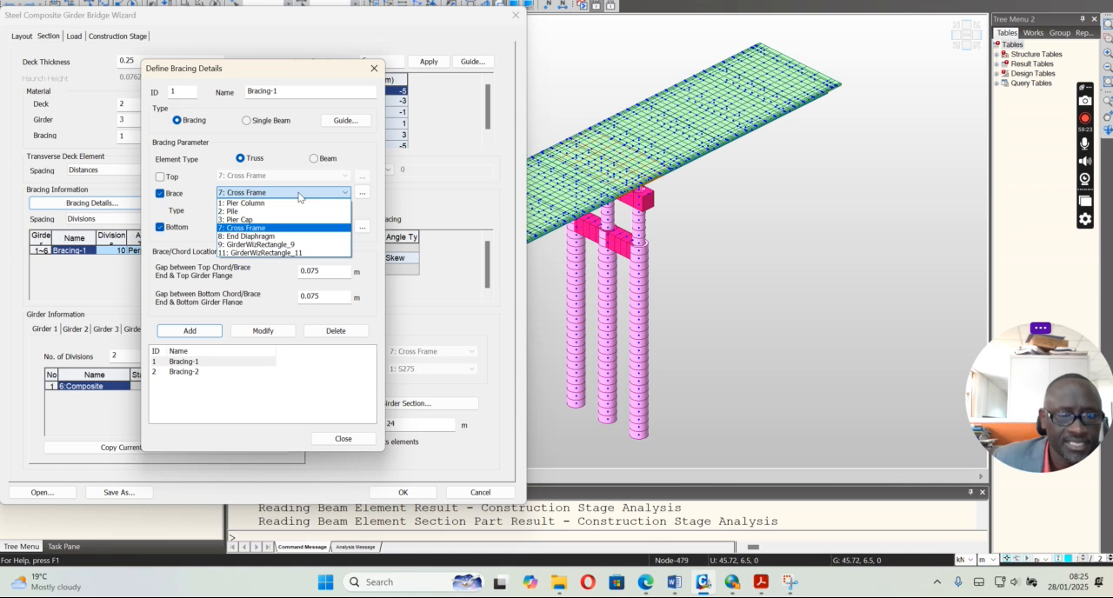
left_click(299, 194)
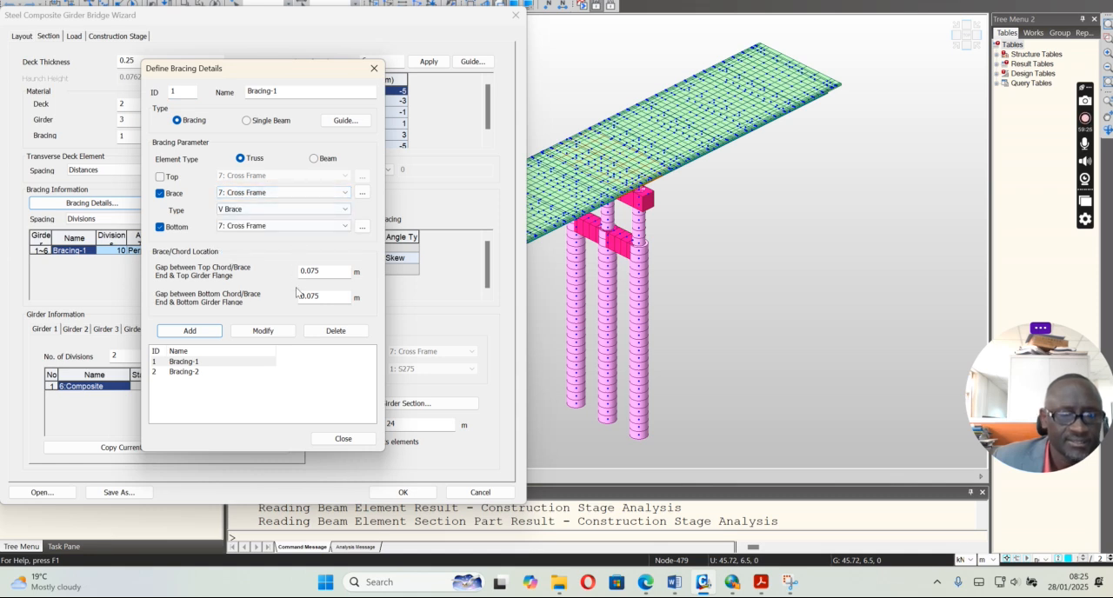
left_click(342, 439)
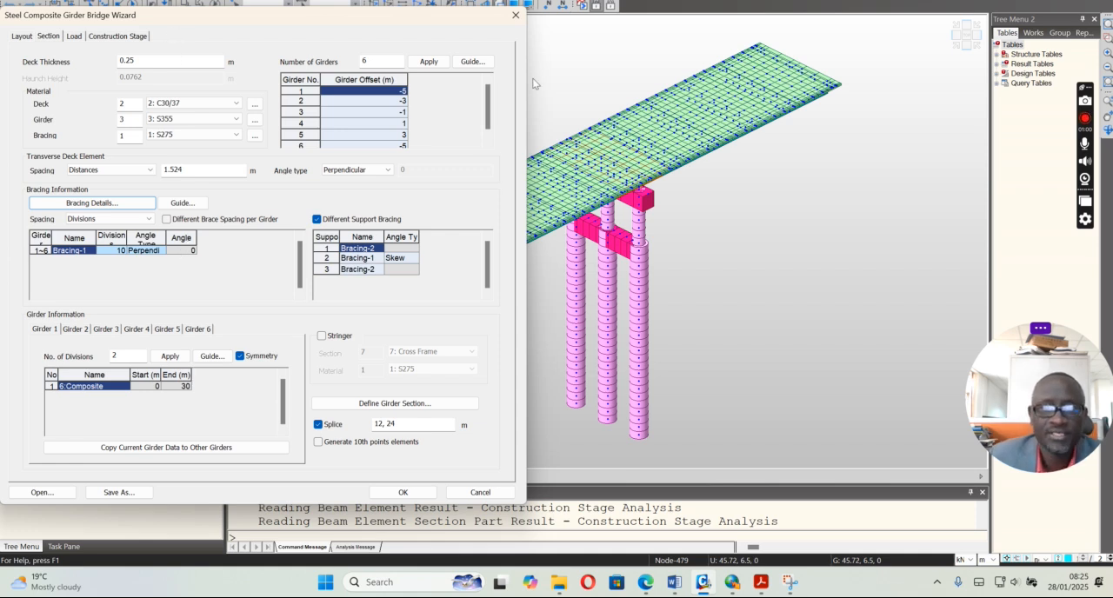
Leave the wizard and orbit the bridge to inspect the girders and cross frames from beneath the deck
left_click(515, 14)
left_click(1108, 130)
left_click_drag(669, 263, 658, 196)
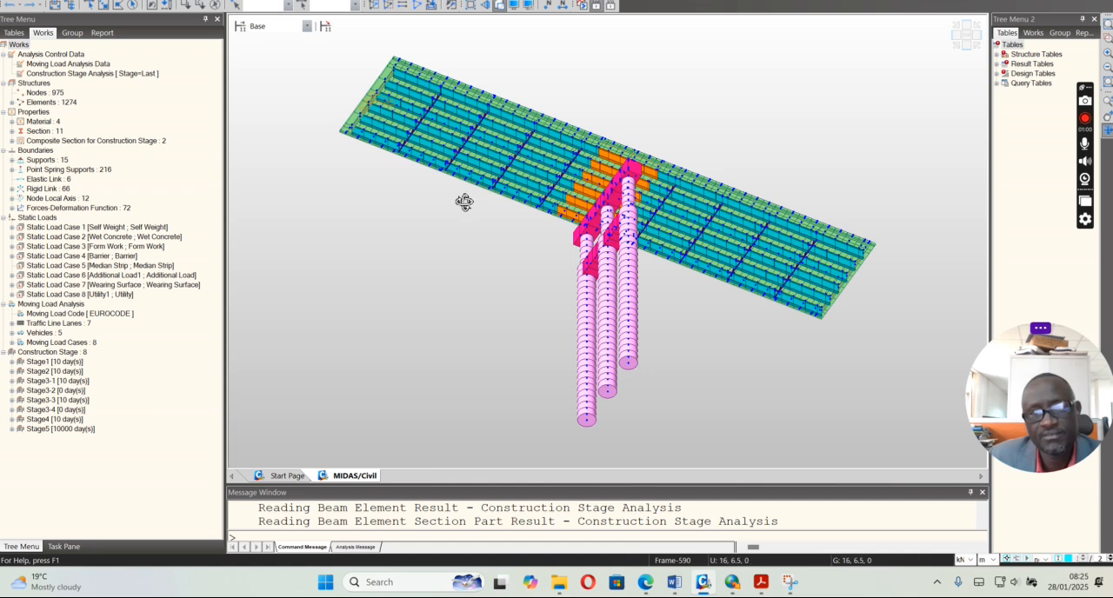
left_click_drag(565, 226, 541, 209)
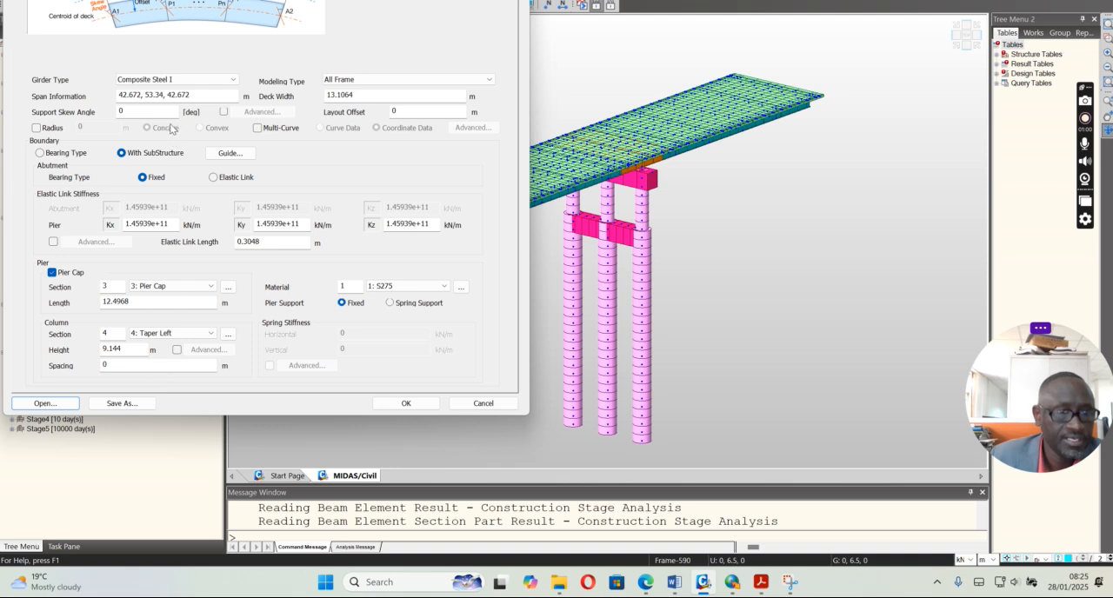
Load the WIZARD.wzd file from the SSEZIBWA OPTION 3 folder into the Steel Composite Girder Bridge Wizard
left_click(45, 404)
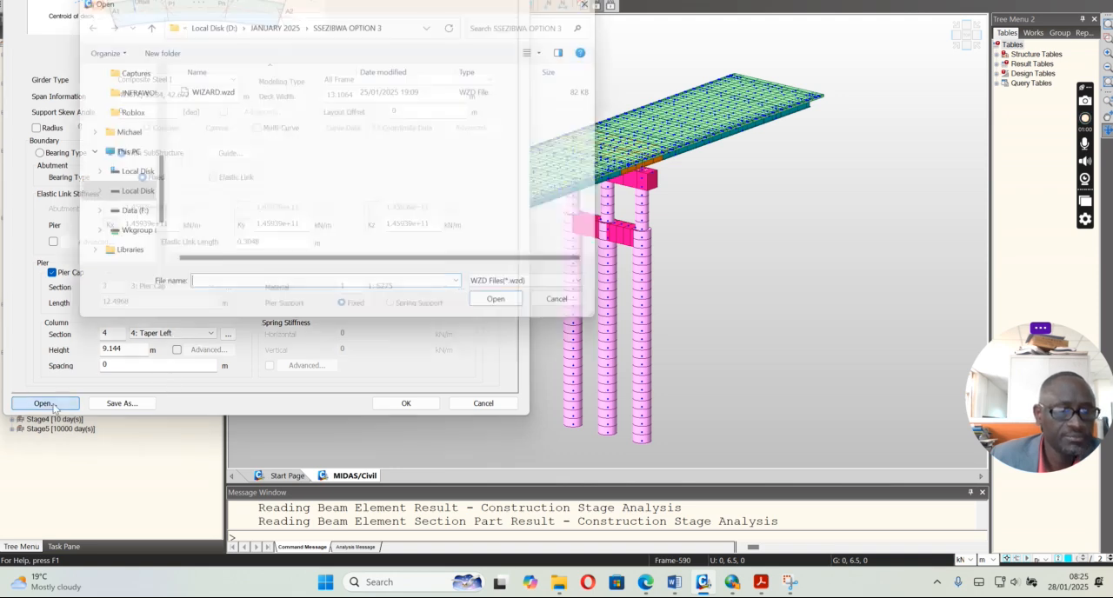
left_click(209, 89)
left_click(492, 315)
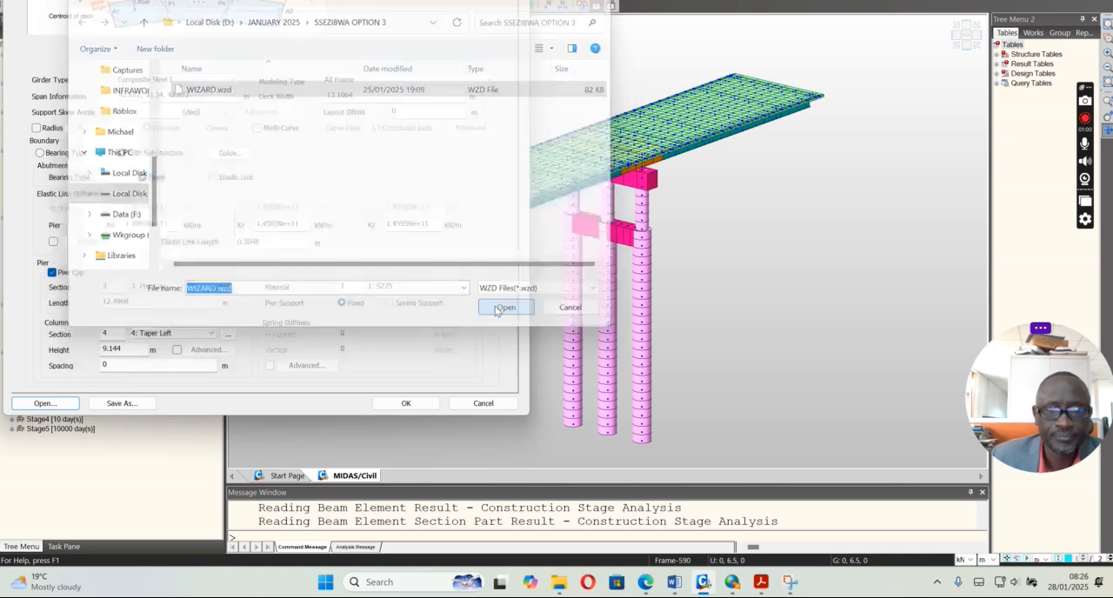
left_click_drag(378, 0, 380, 24)
Check the assigned section and division data of girders 1 to 6 in the wizard's section data
left_click(54, 38)
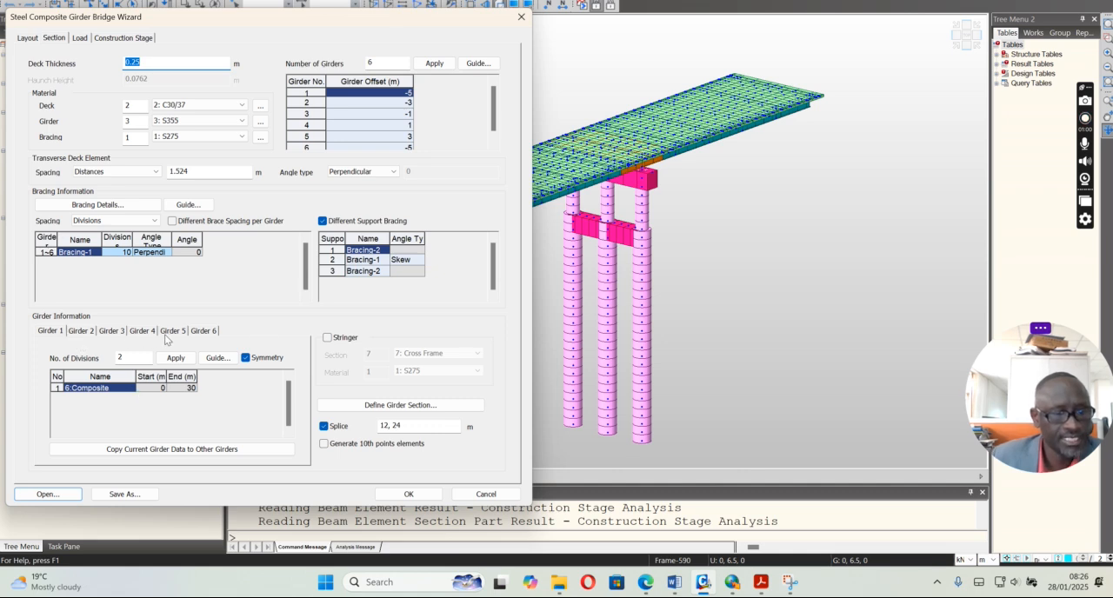
left_click(74, 332)
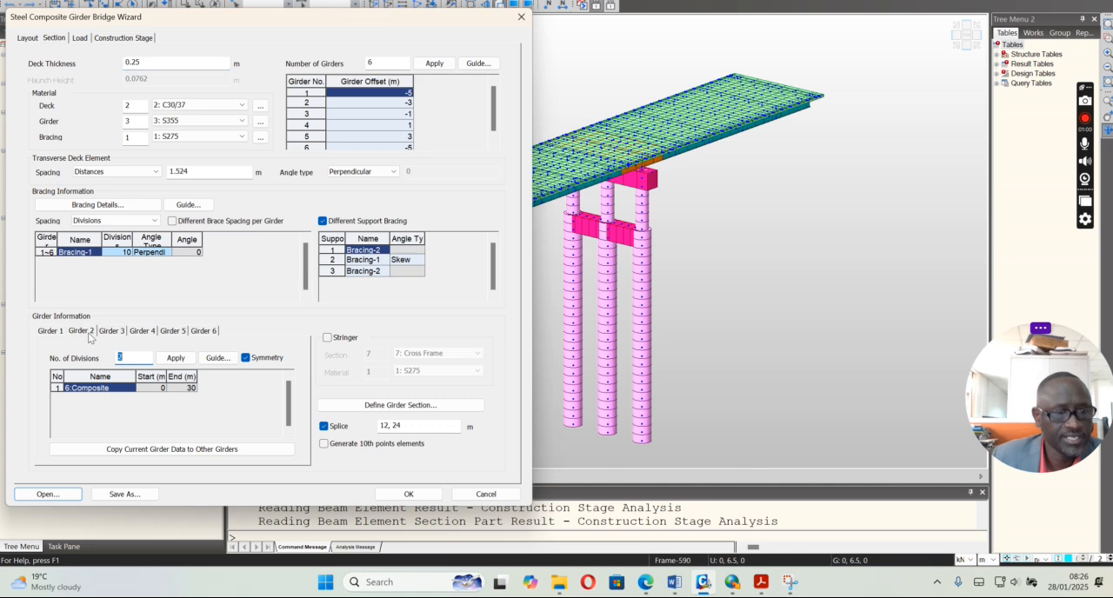
left_click(119, 332)
left_click(153, 333)
left_click(179, 332)
left_click(200, 333)
left_click(54, 334)
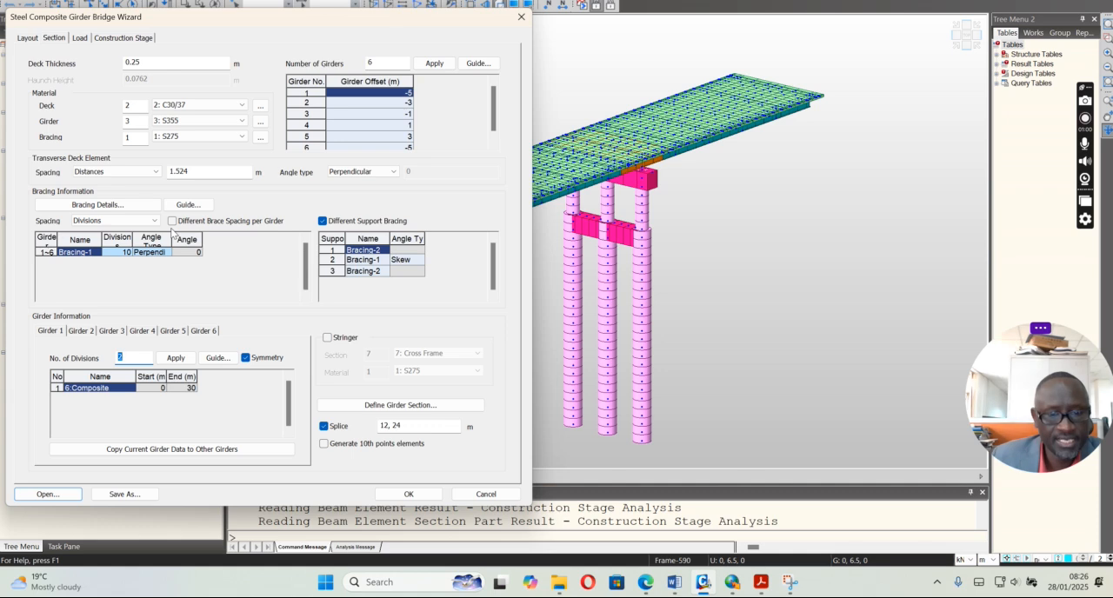
Examine the wizard's dead loads: wet concrete density and thickness, form work, barrier load and wearing surface density
left_click(80, 38)
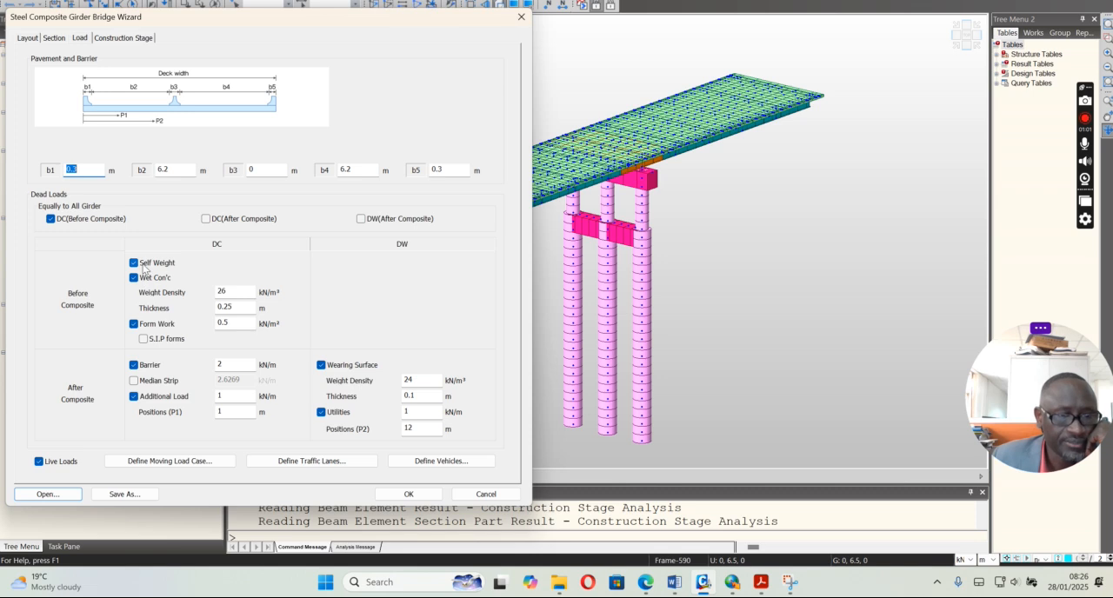
left_click(241, 290)
key("Tab")
key("Tab")
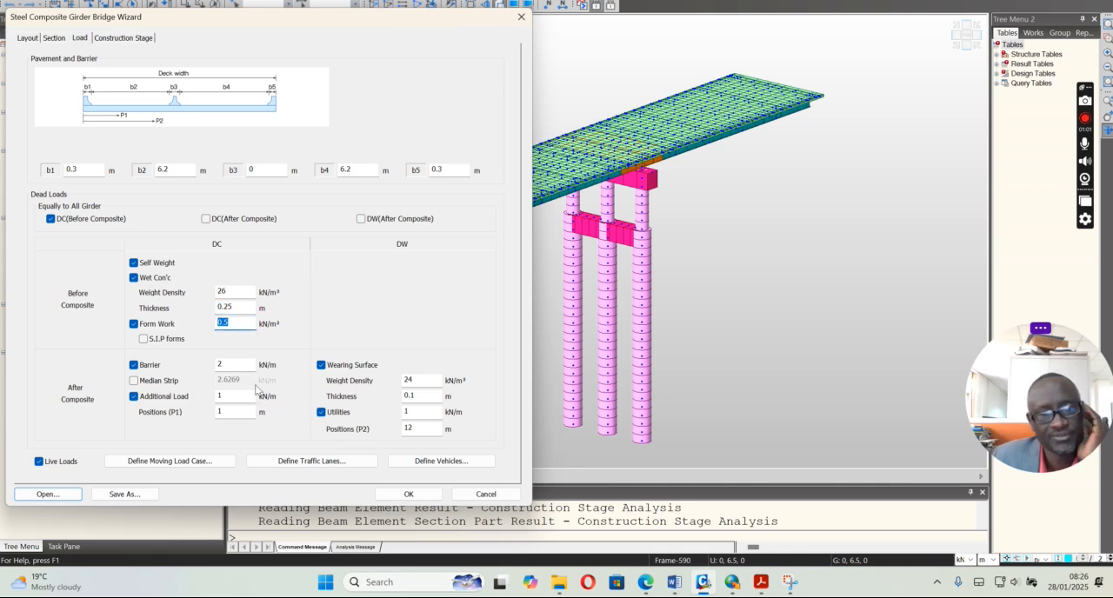
double_click(236, 364)
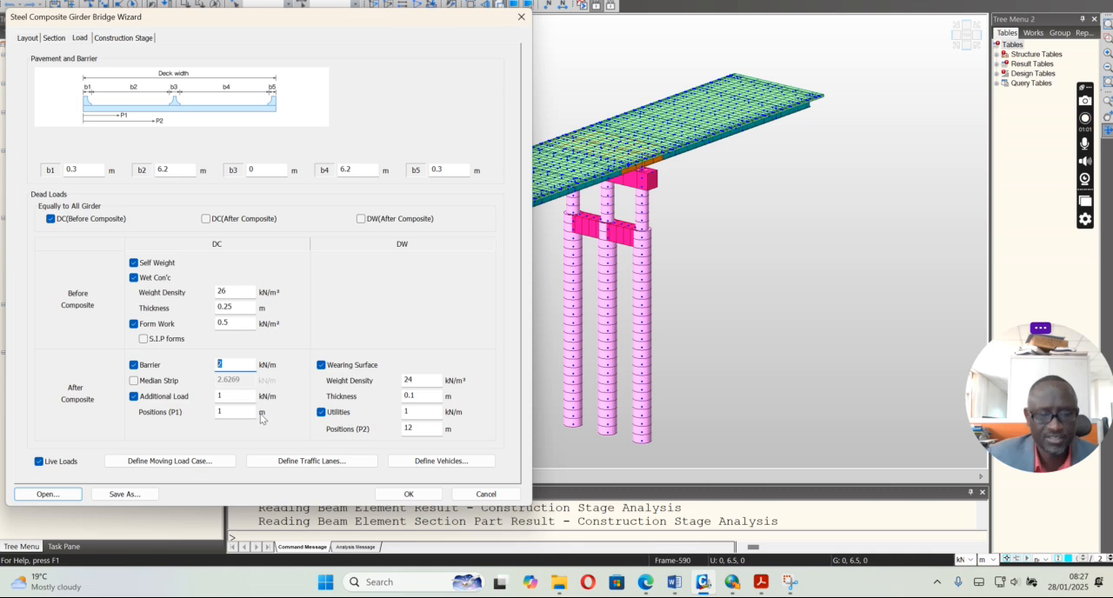
left_click(412, 380)
double_click(413, 380)
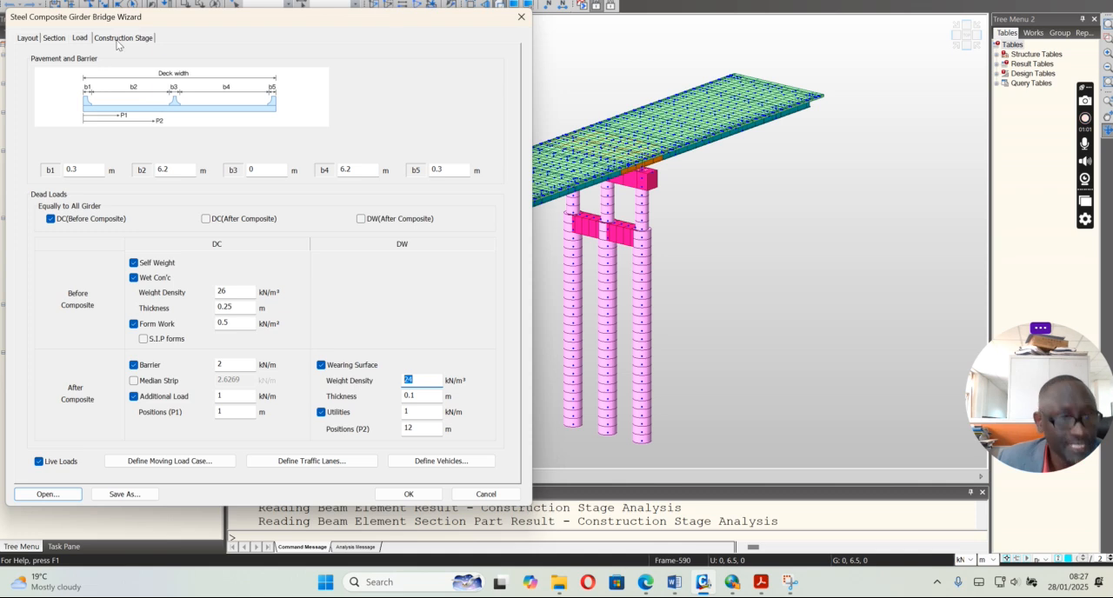
Review the available moving load codes and try to select EUROCODE, declining to delete the analysis and design results
left_click(167, 464)
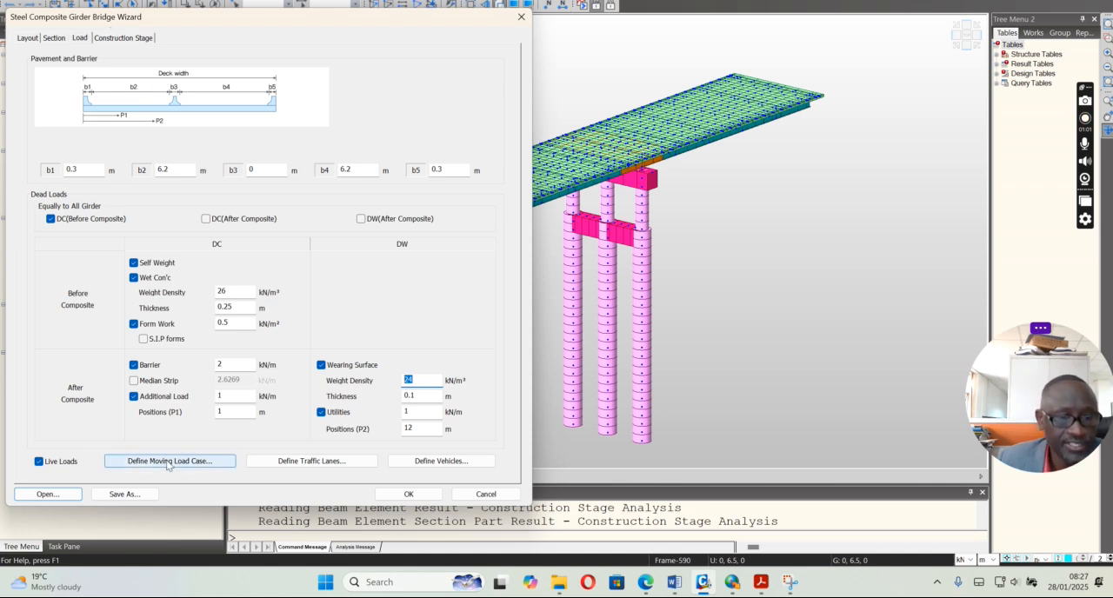
left_click(279, 256)
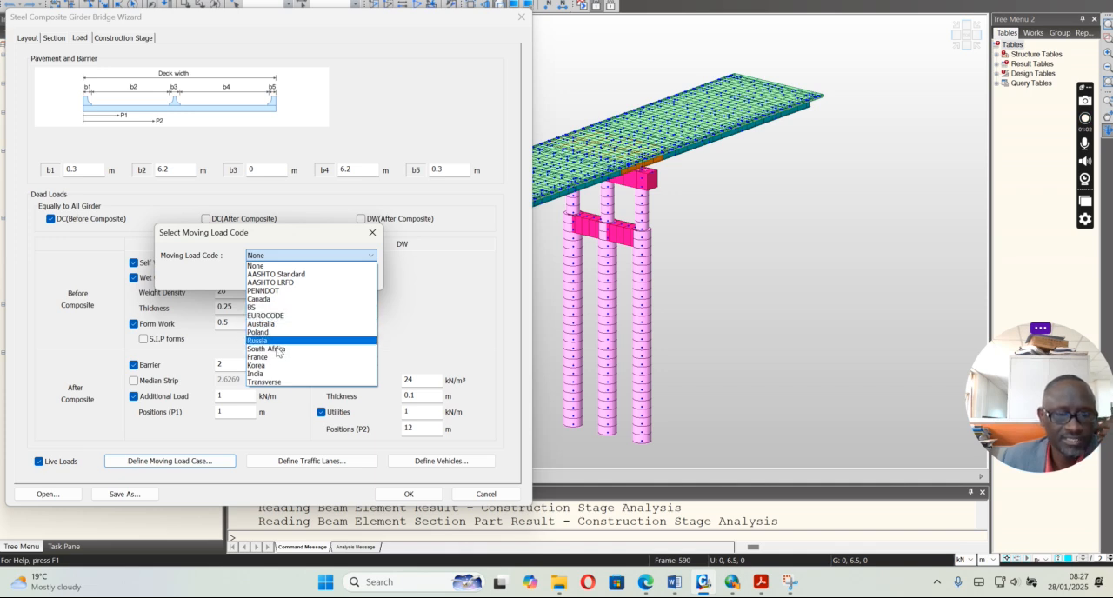
left_click(274, 260)
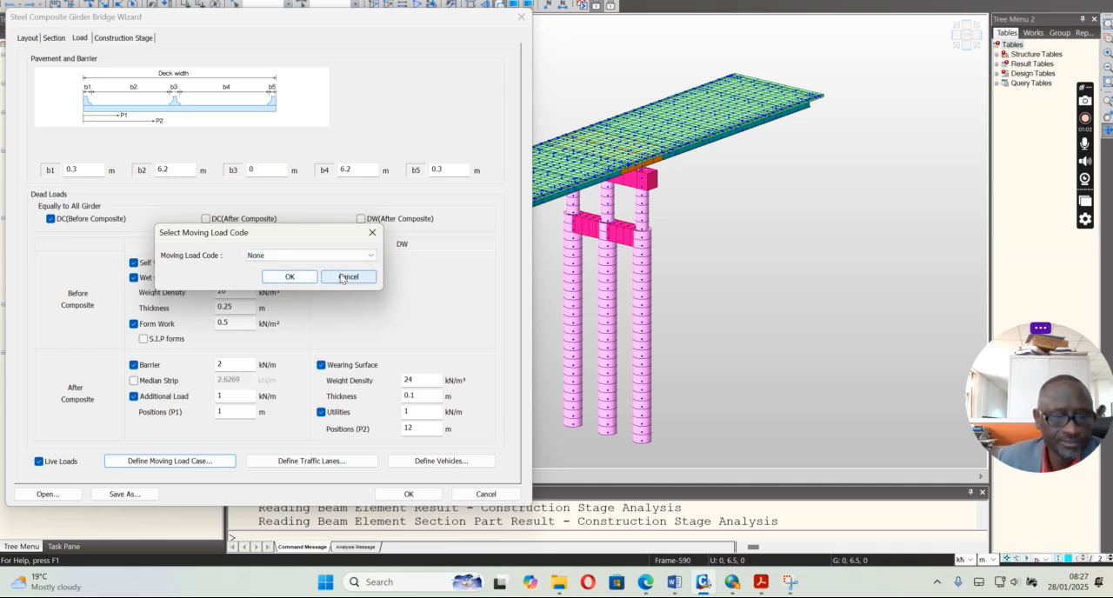
left_click(304, 257)
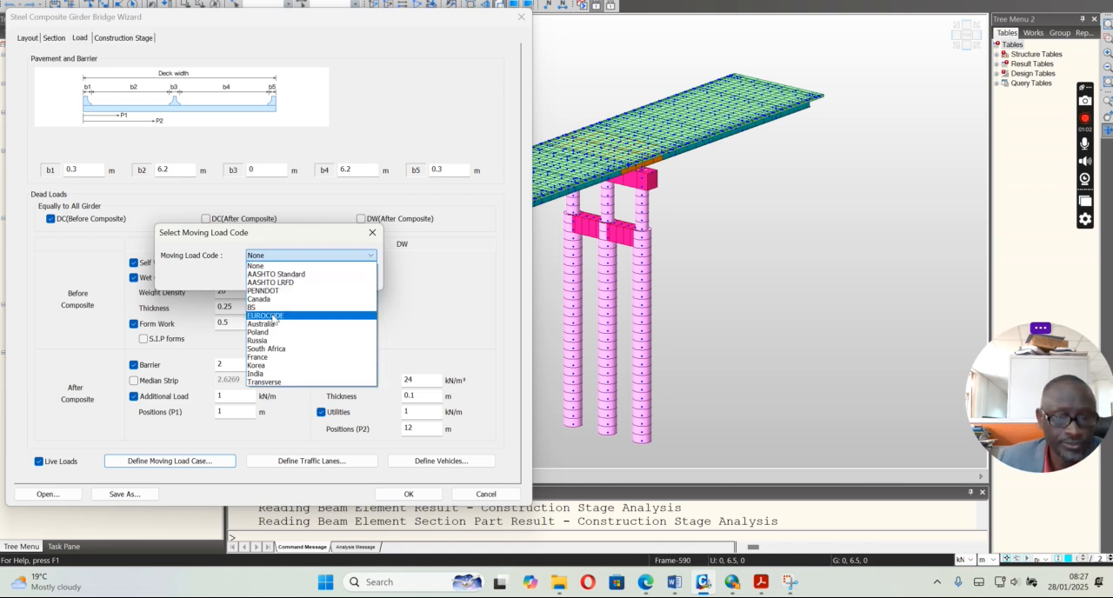
left_click(299, 315)
left_click(293, 278)
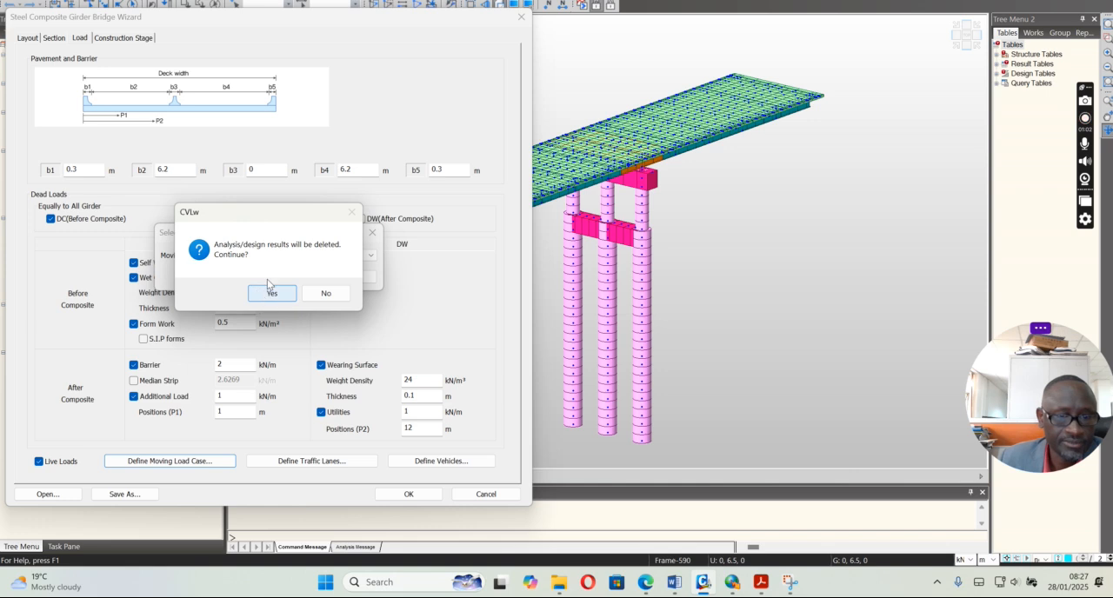
left_click(337, 293)
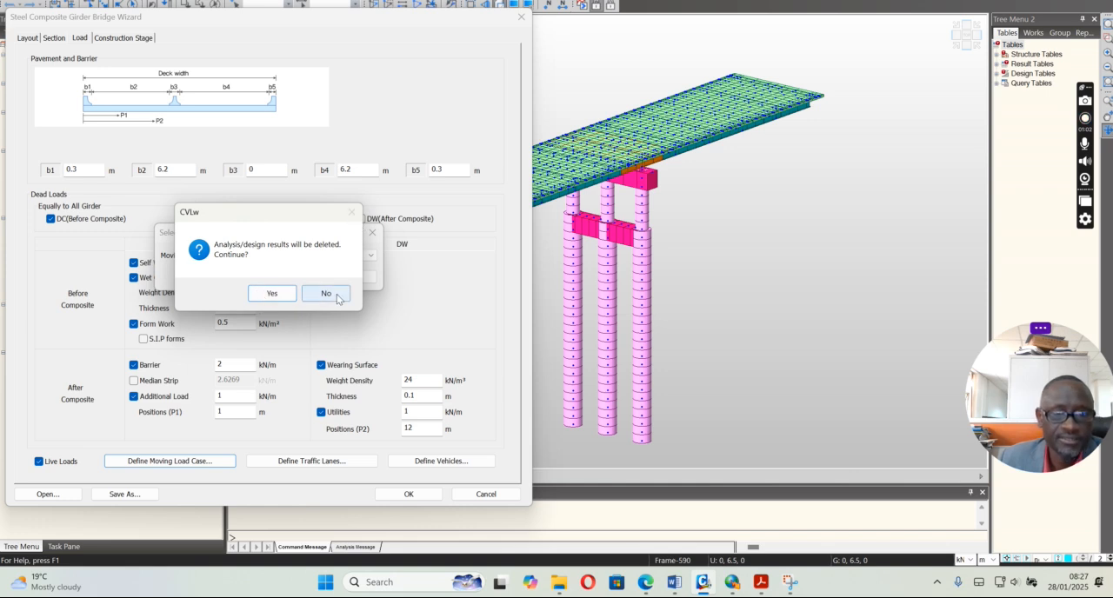
Keep the analysis results and check the number of traffic lanes and their distances in the wizard's lane definition
left_click(341, 278)
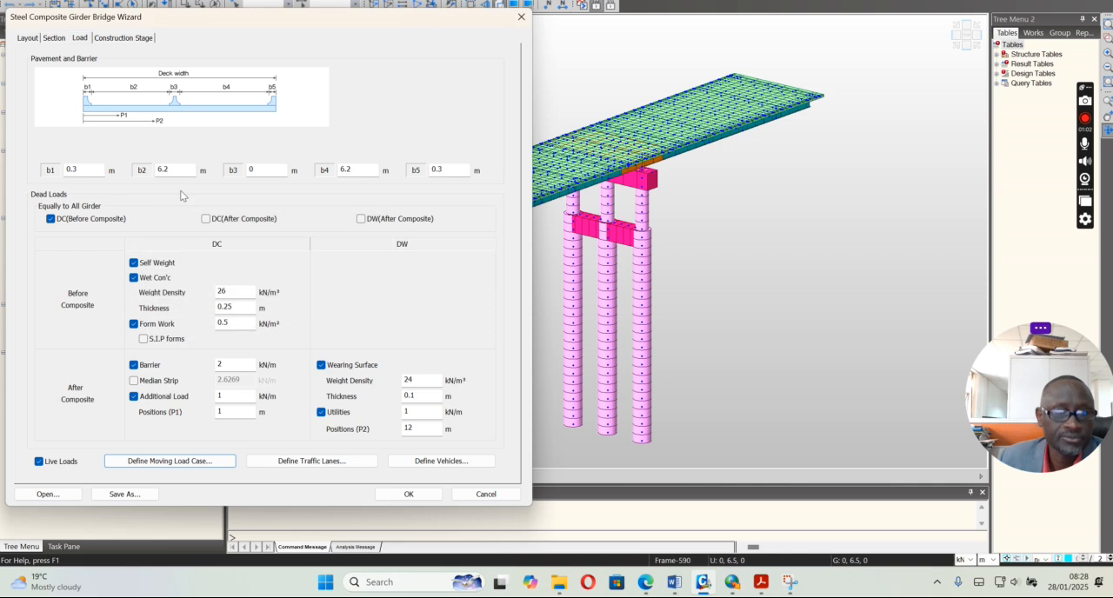
left_click(295, 466)
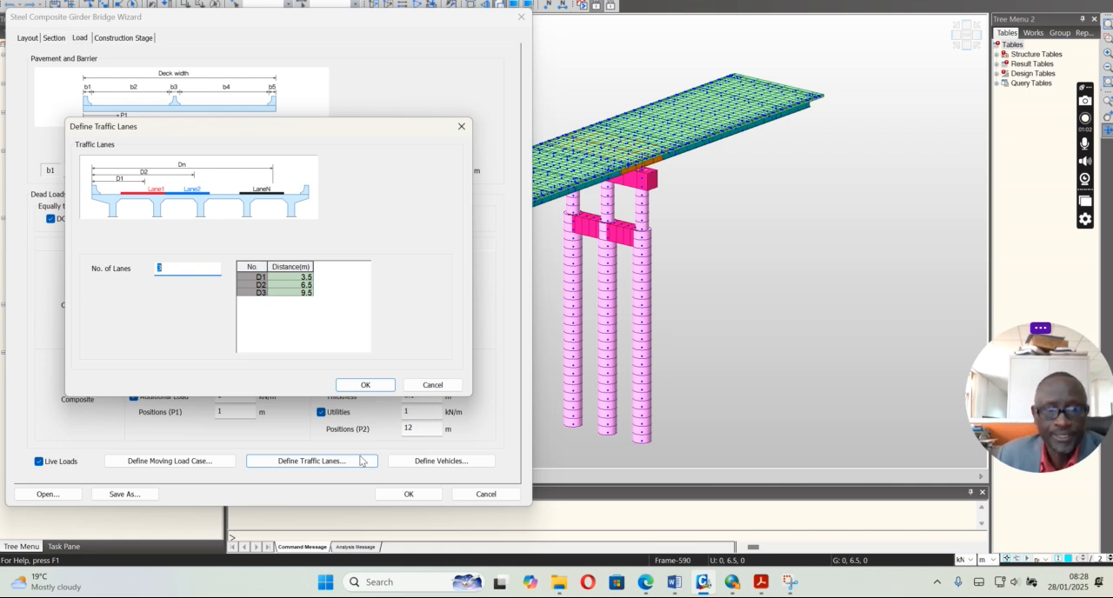
left_click(426, 389)
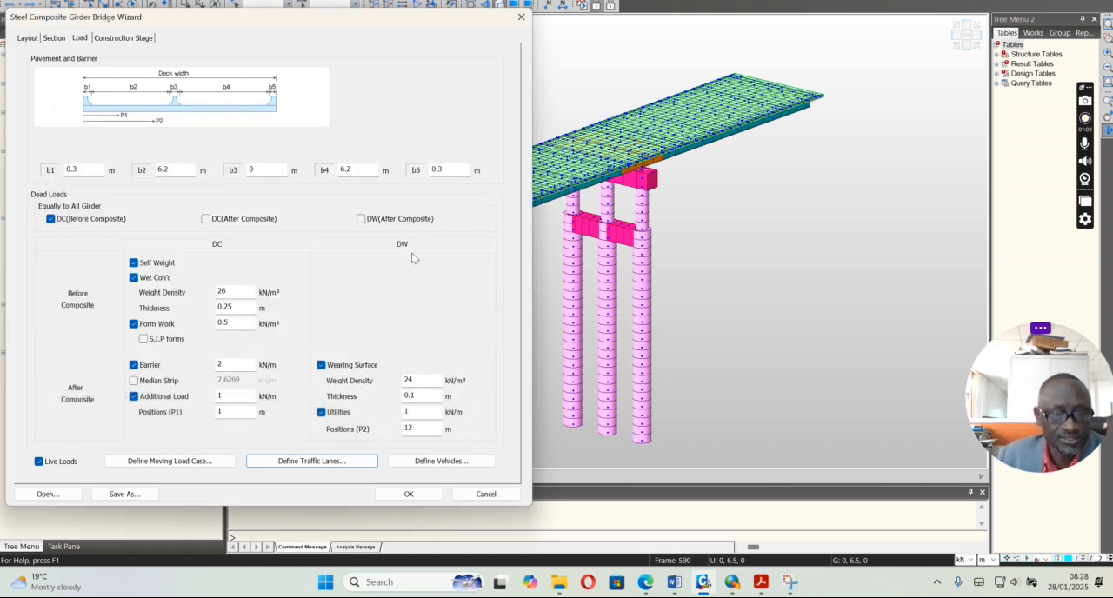
Examine the fatigue vehicle's load data and the available EN 1991-2:2003 standards, previewing RoadBridge without saving the change
left_click(426, 463)
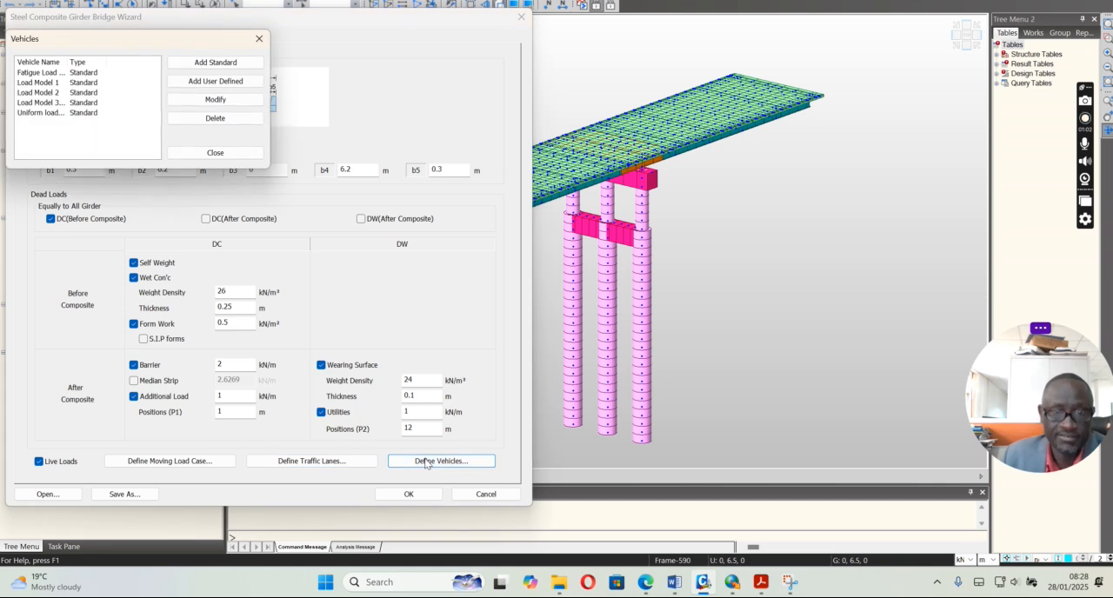
left_click(55, 74)
left_click(214, 99)
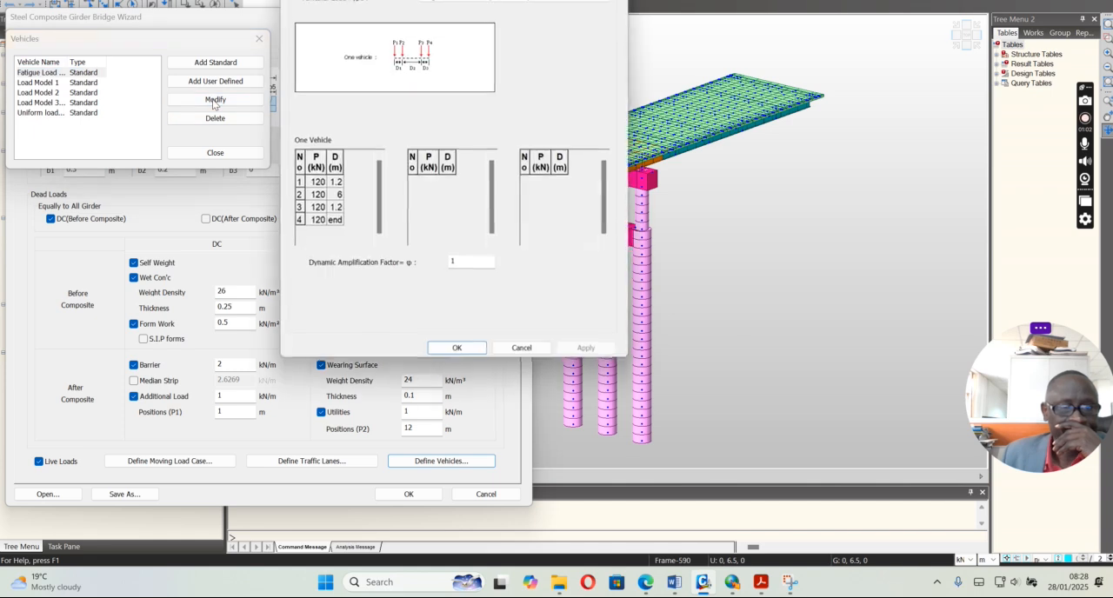
left_click_drag(563, 0, 553, 29)
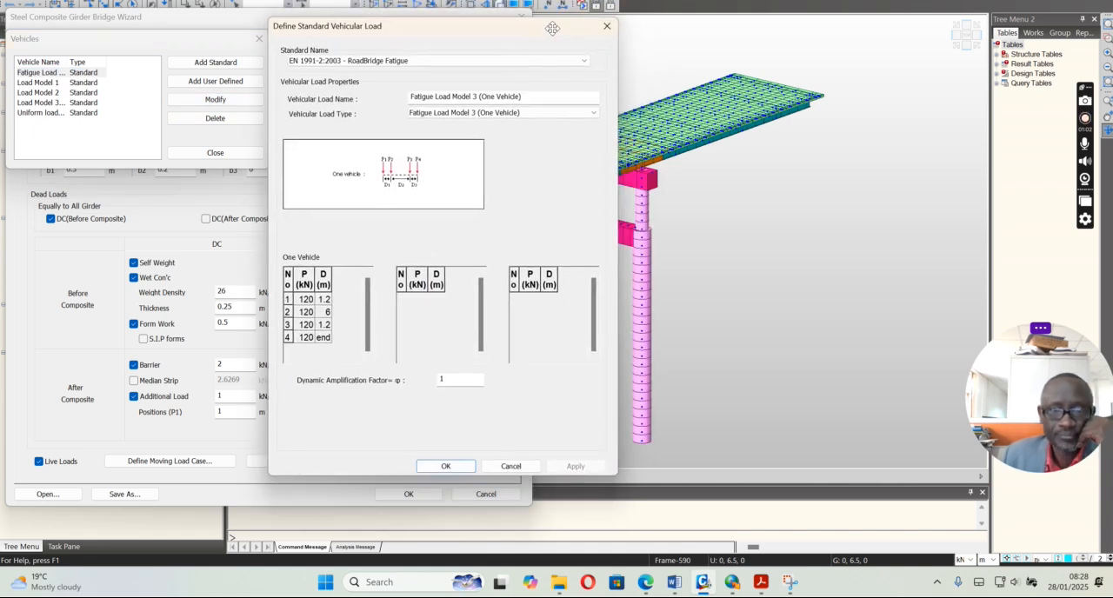
left_click(434, 62)
left_click(435, 62)
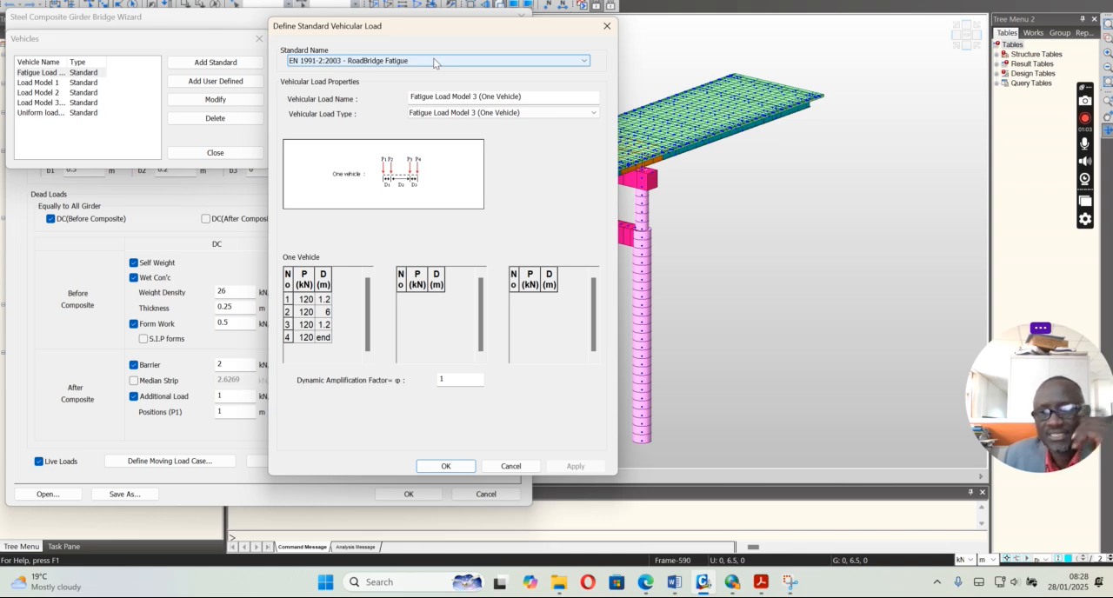
left_click(434, 62)
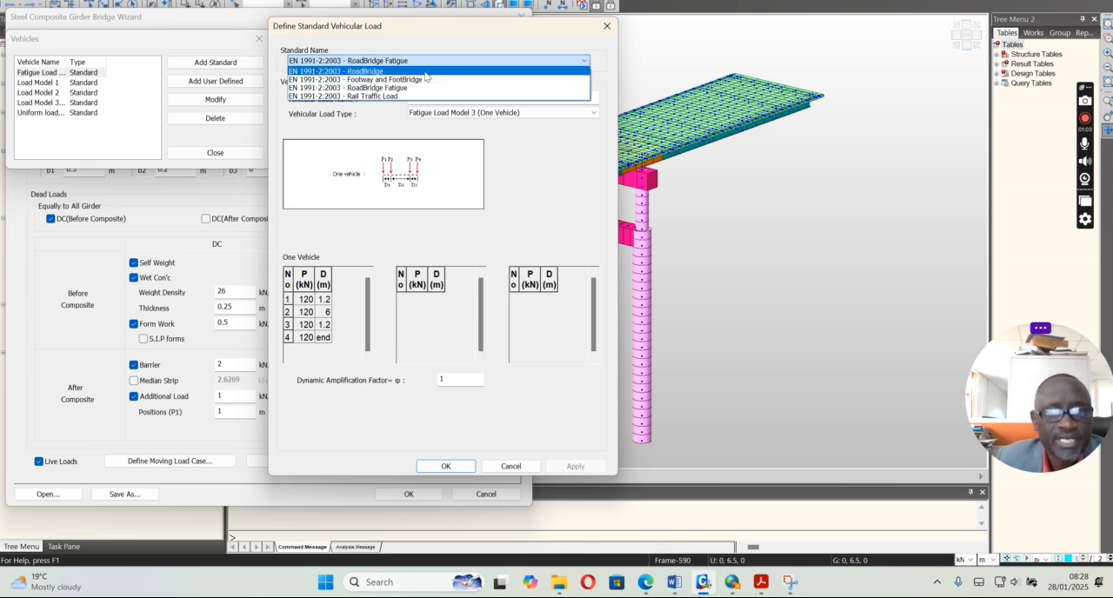
left_click(385, 62)
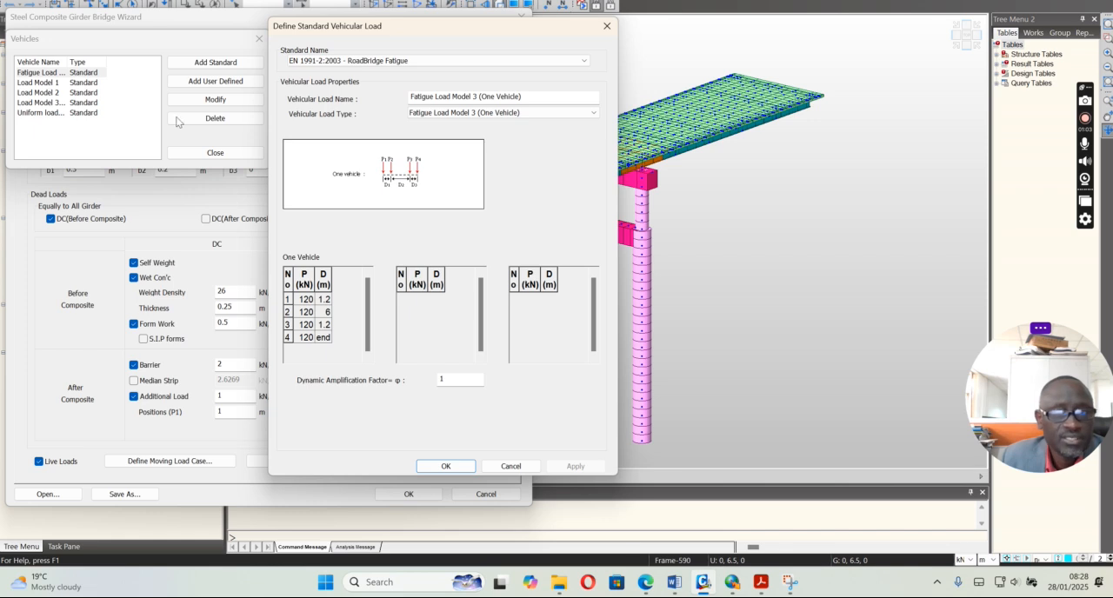
left_click(477, 62)
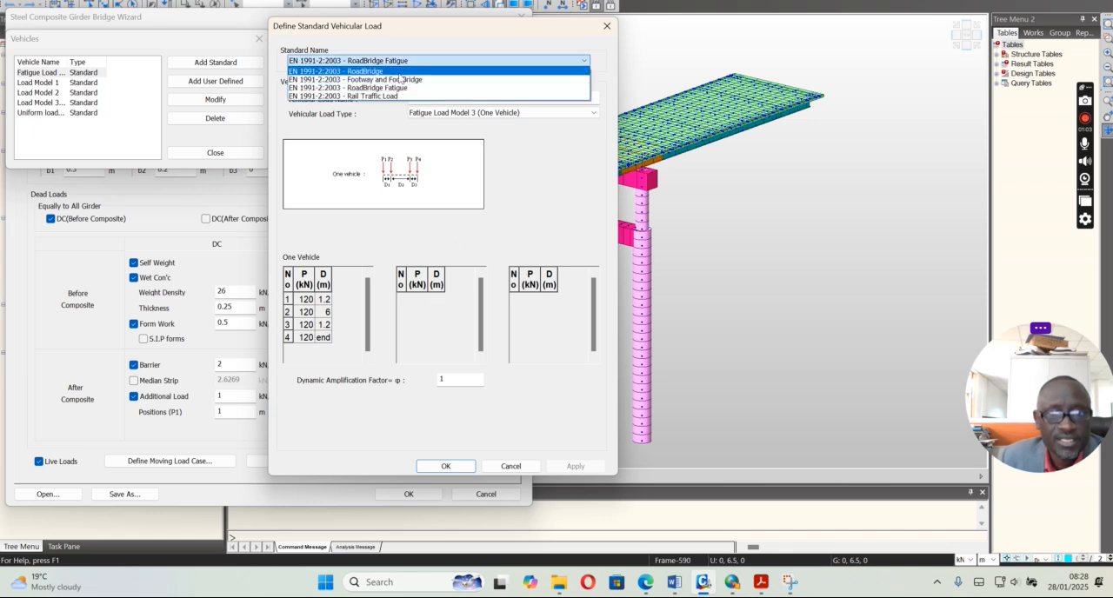
left_click(385, 70)
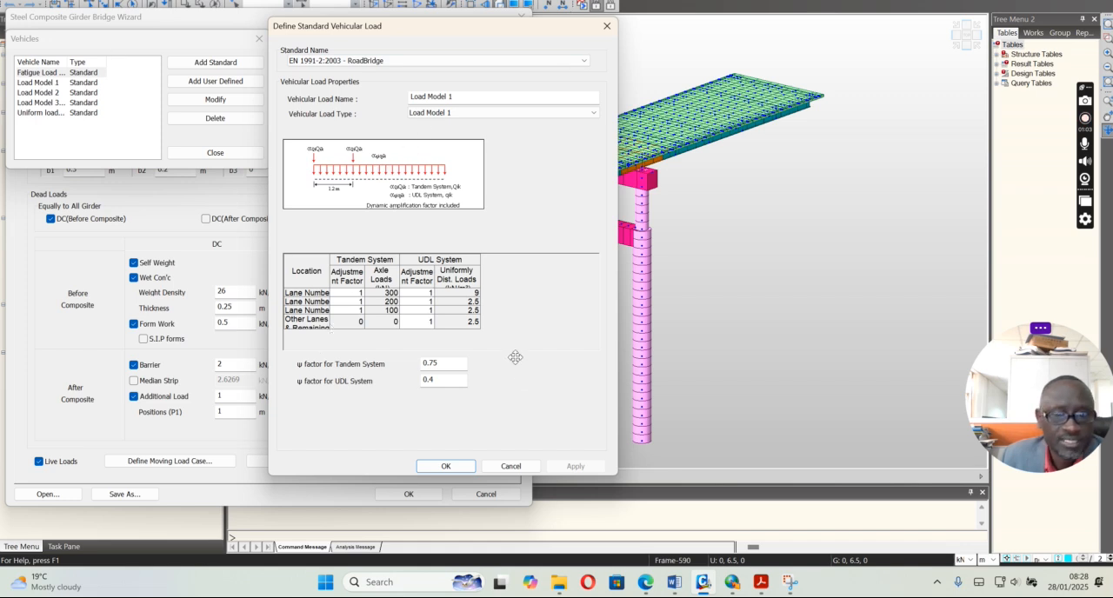
left_click(511, 466)
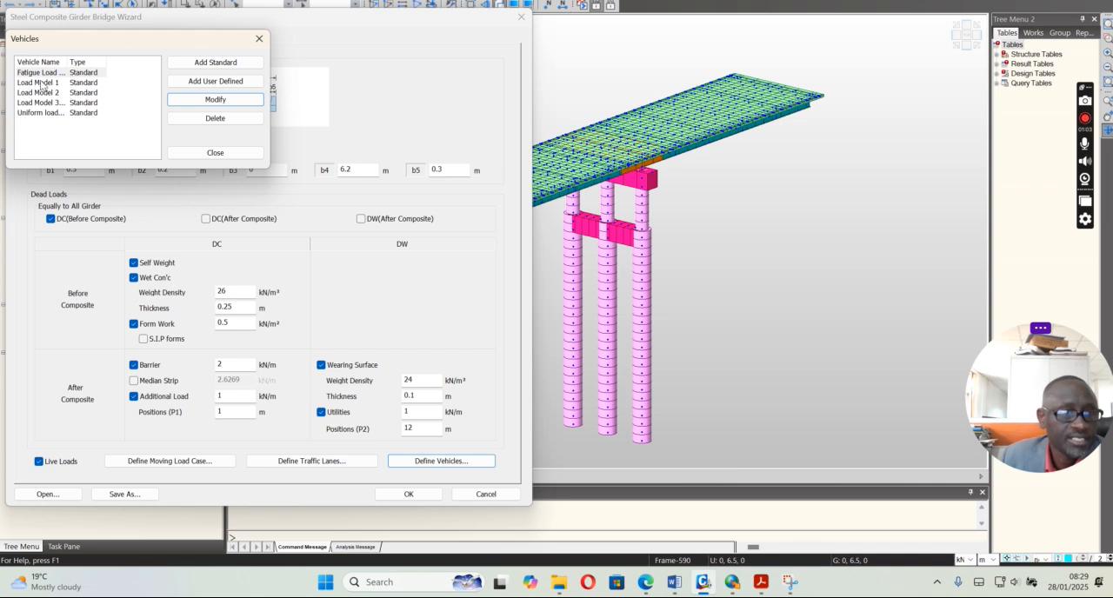
Check the load and adjustment factors defined for the Load Model 1 and Load Model 2 vehicles
left_click(41, 83)
left_click(215, 99)
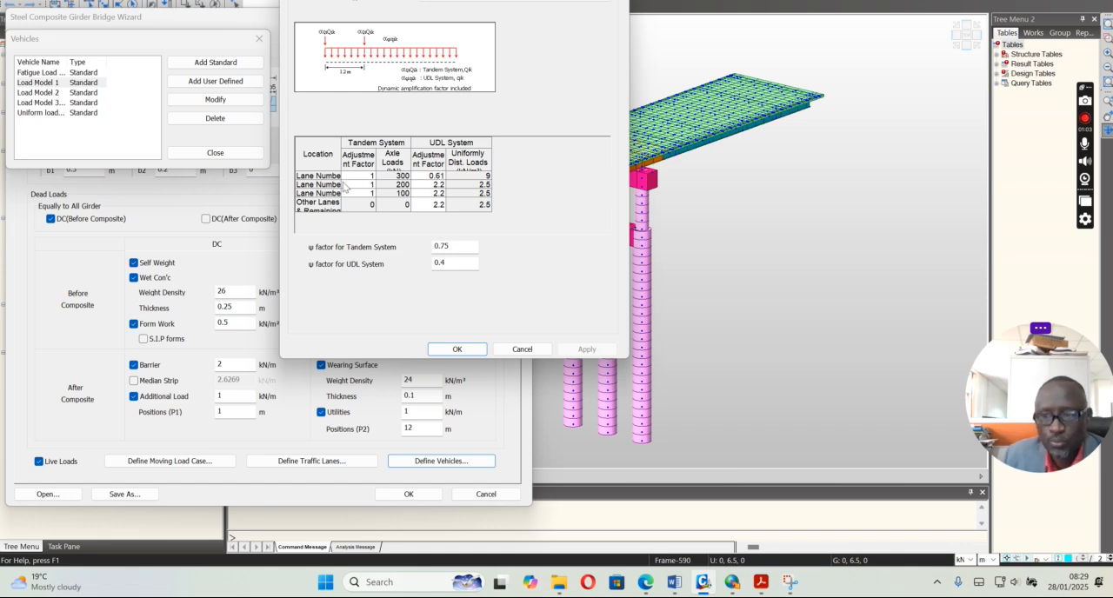
left_click_drag(434, 176, 437, 209)
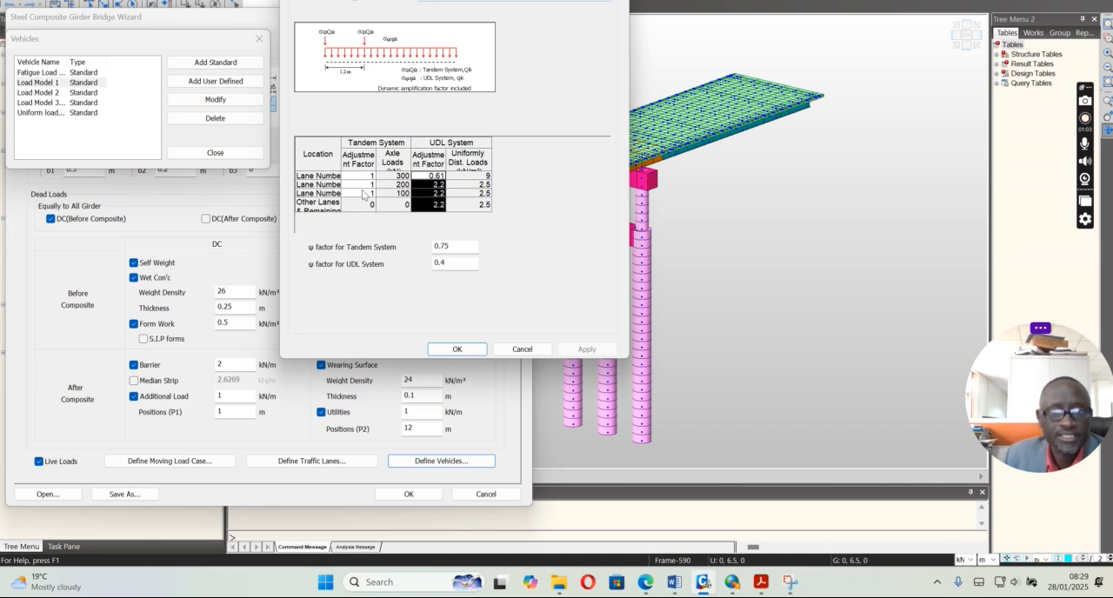
left_click(522, 348)
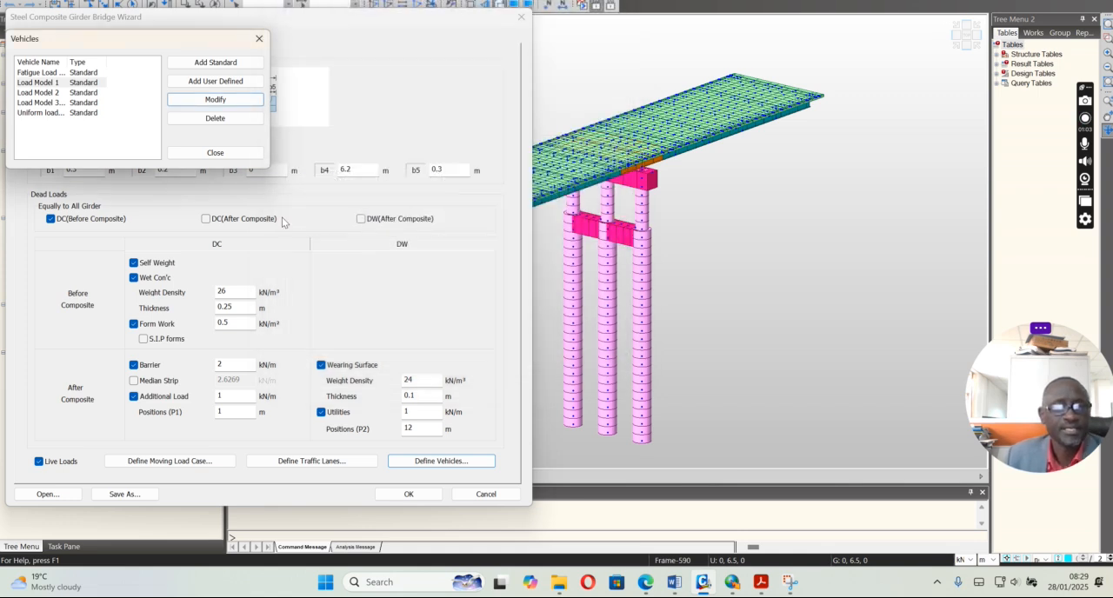
left_click(38, 93)
left_click(202, 99)
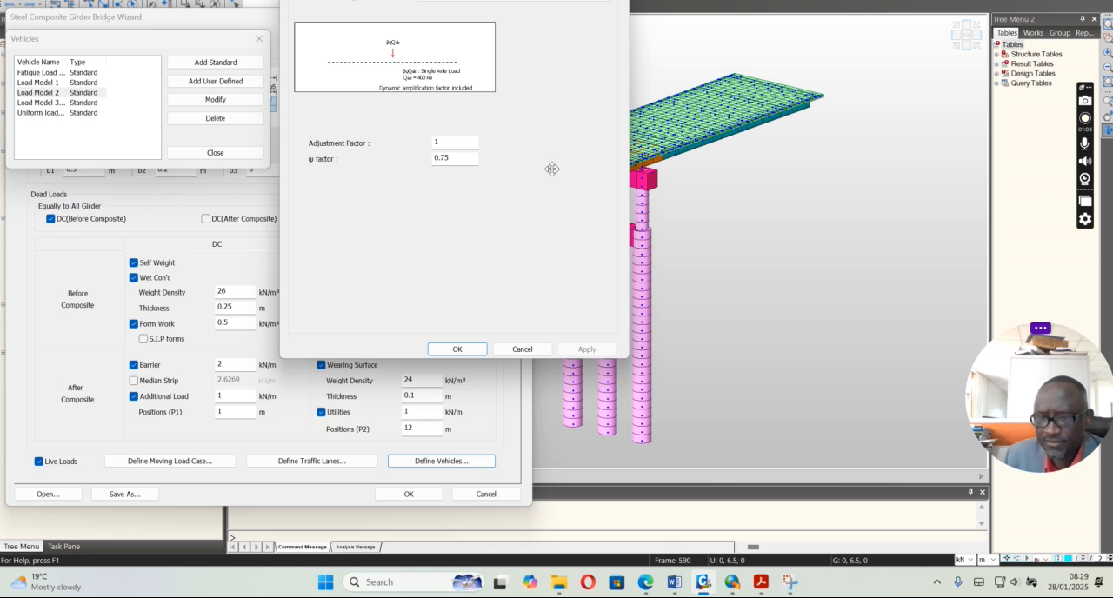
left_click(521, 348)
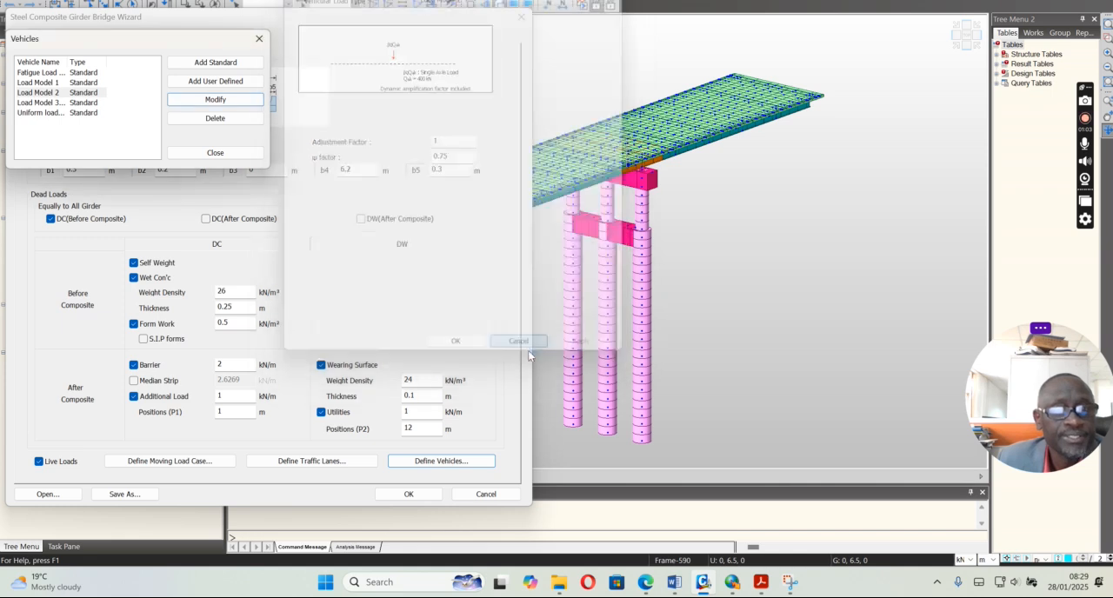
Review the Load Model 3 vehicle's axle loads, selectable SV and SOV vehicles and load types, and leave the vehicle definitions unchanged
left_click(49, 102)
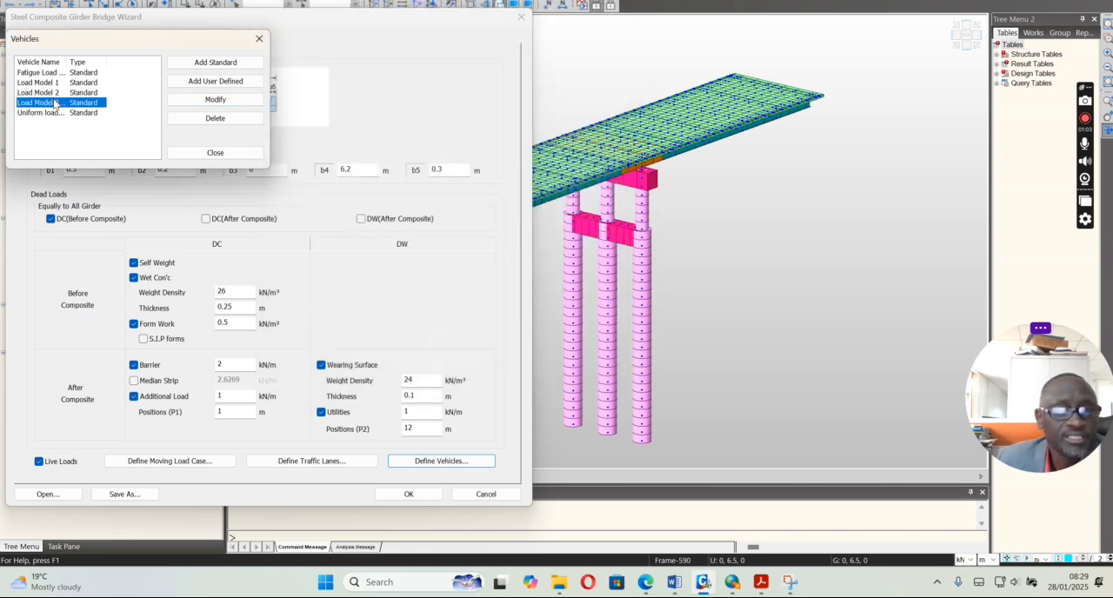
left_click(215, 99)
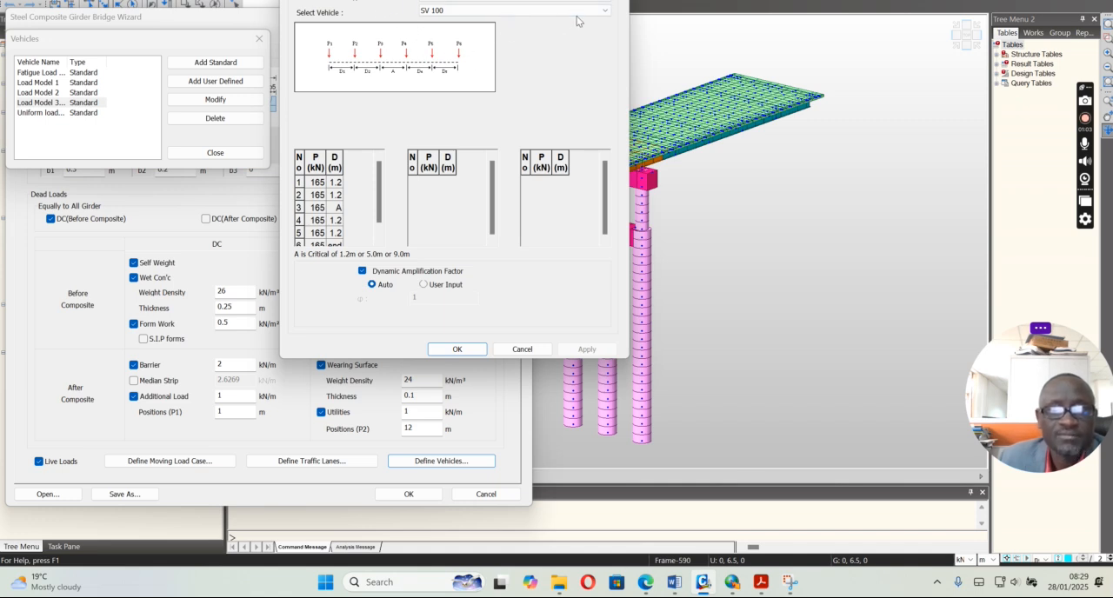
left_click(471, 12)
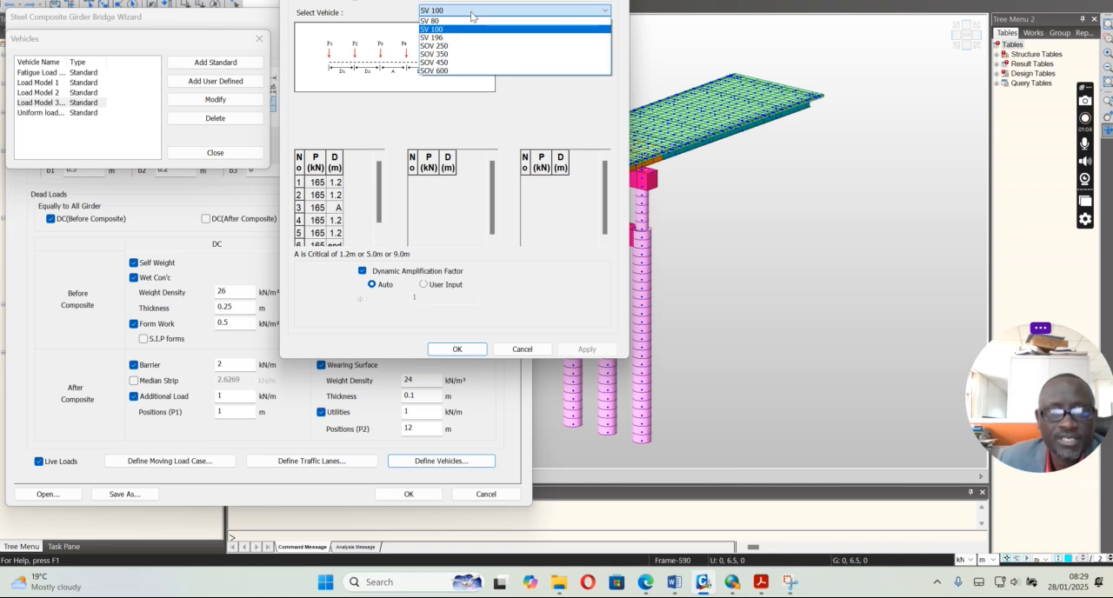
left_click(472, 15)
left_click(482, 0)
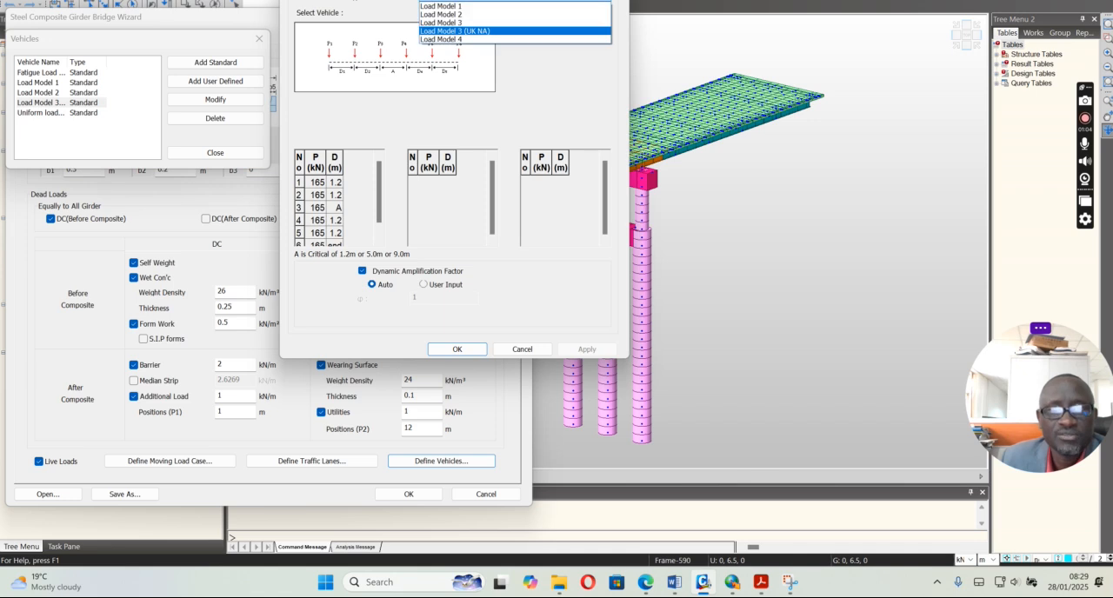
left_click(483, 0)
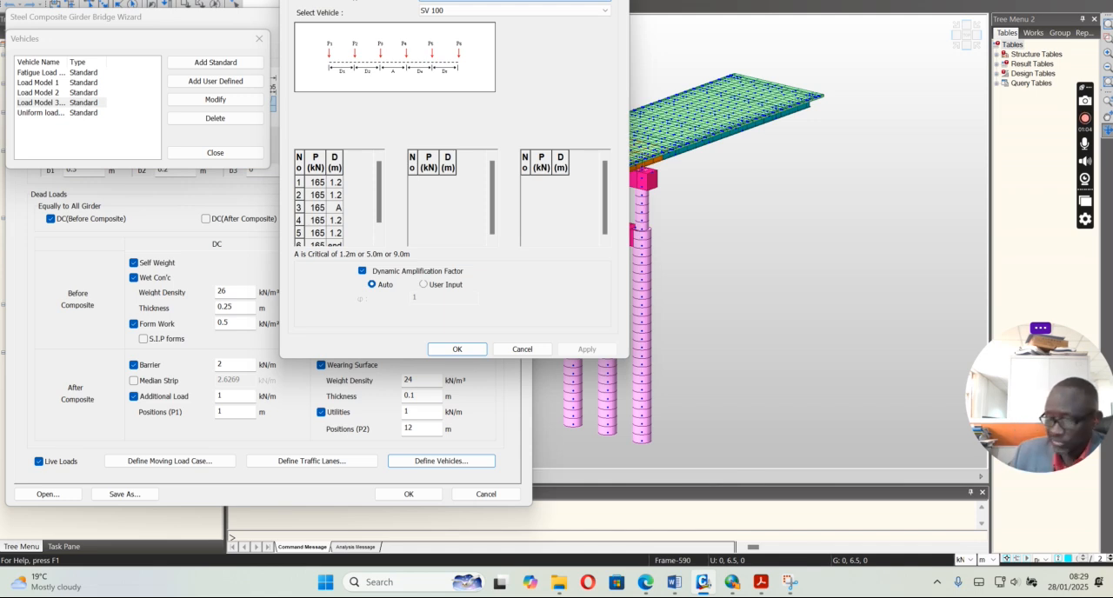
left_click(522, 348)
left_click(259, 38)
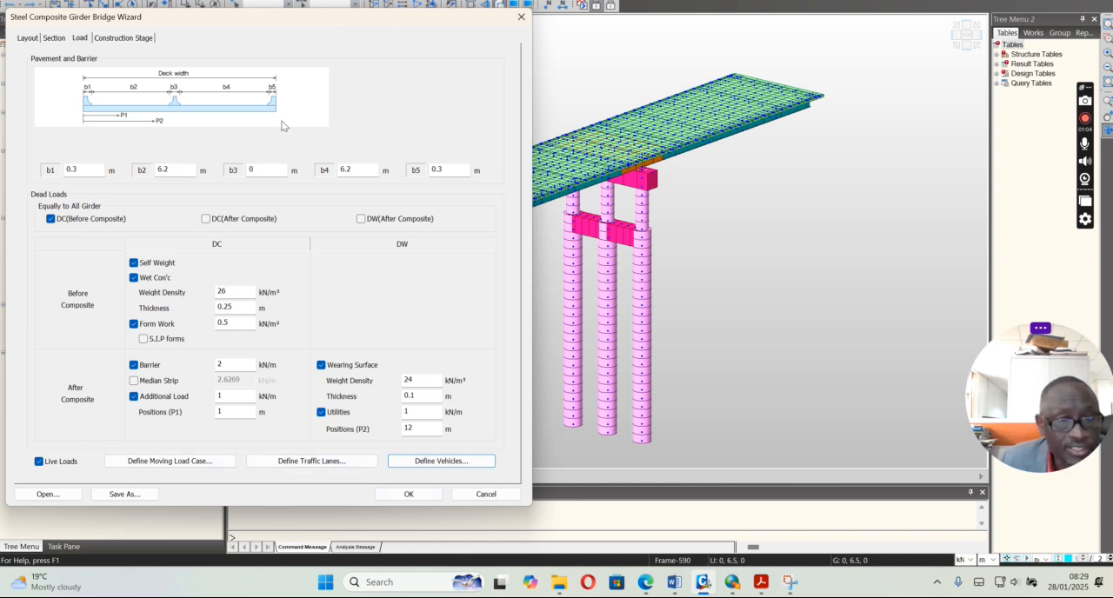
Leave live loads enabled and review the construction stage settings with the deck pouring sequence and stage durations
left_click(39, 463)
left_click(40, 465)
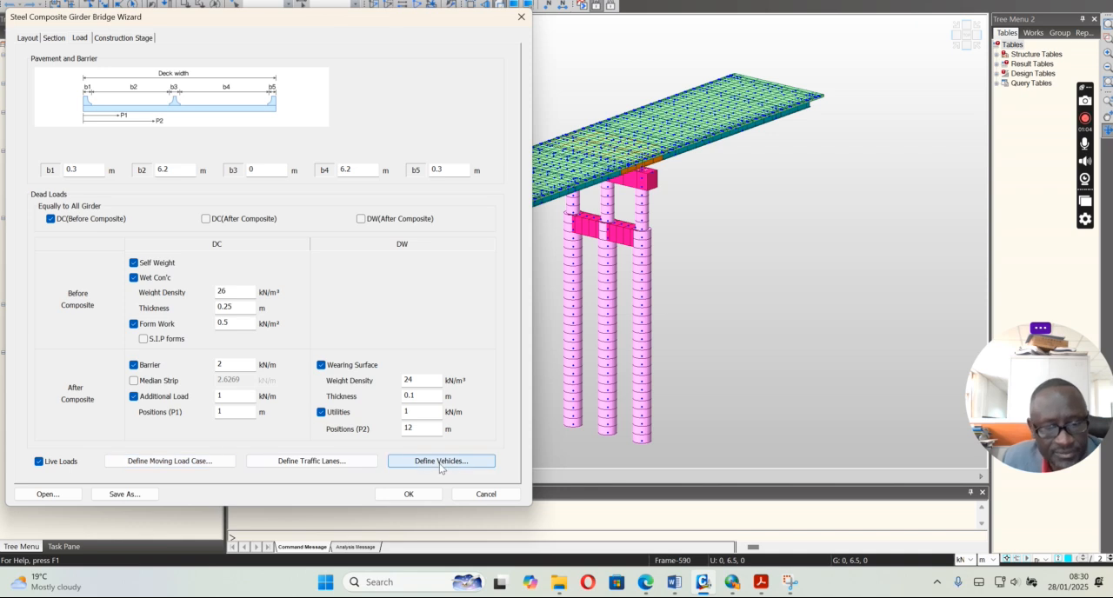
left_click(122, 38)
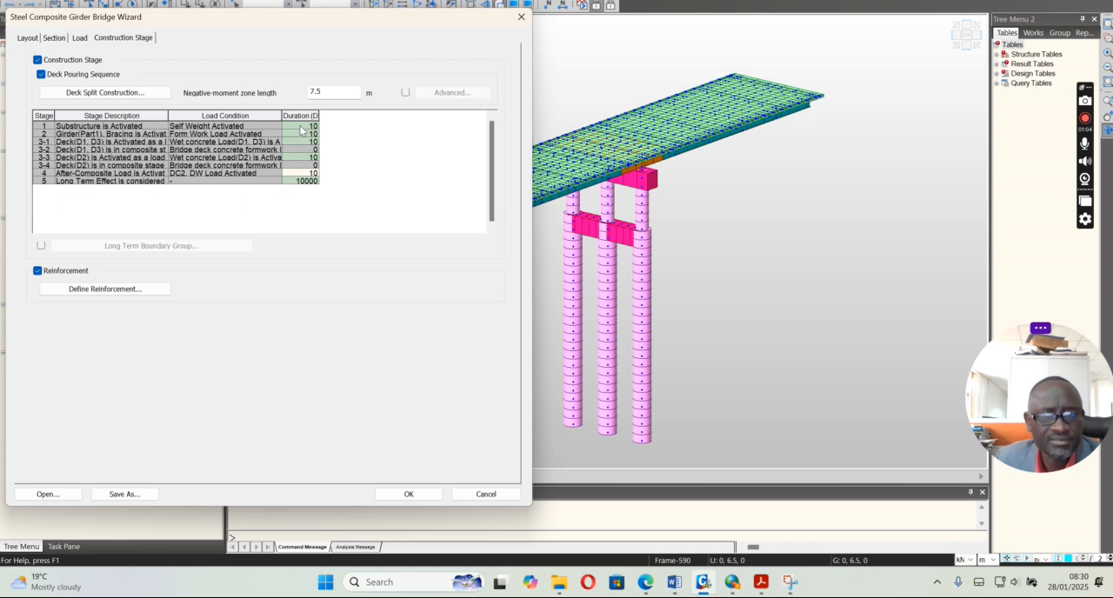
Open the reinforcement definition for the 6 : Composite section and enable a guide line offset of 0.05 m
left_click(98, 289)
left_click(75, 114)
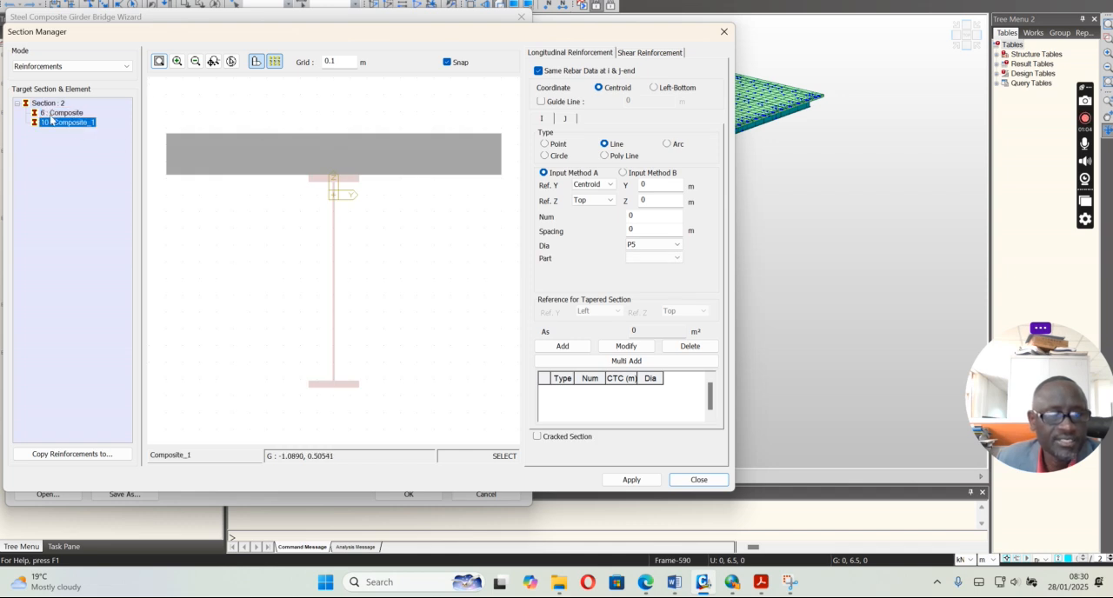
key("Up")
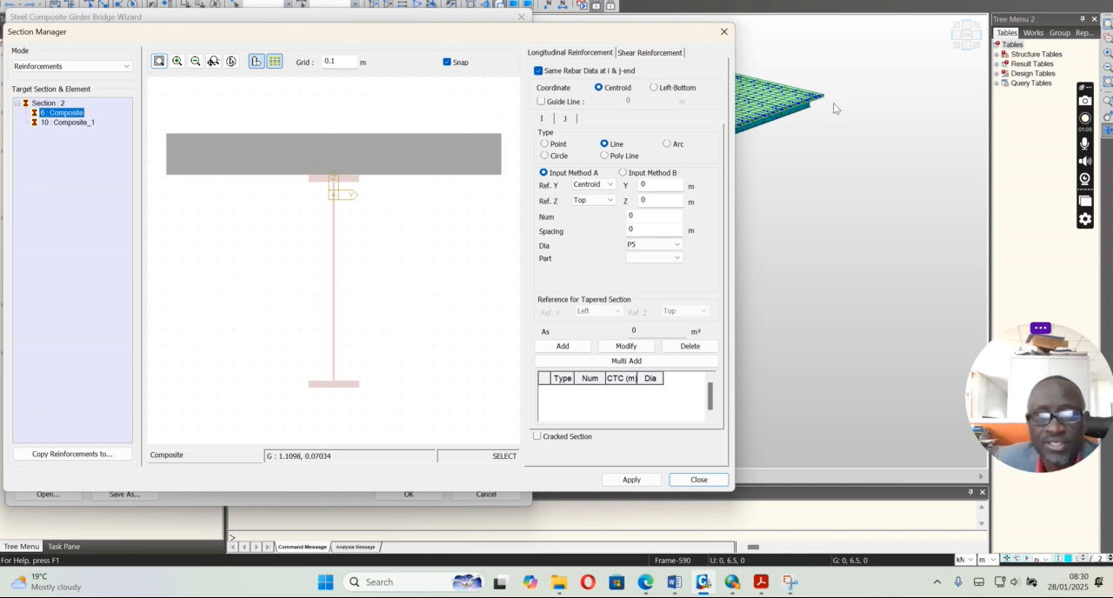
left_click(541, 101)
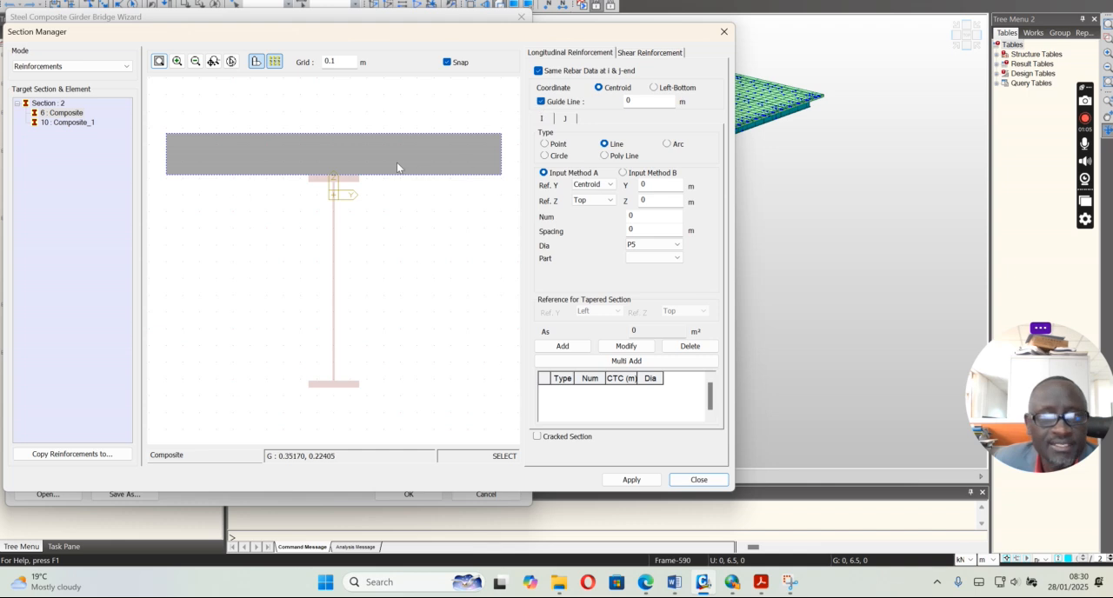
left_click(634, 100)
type(".05")
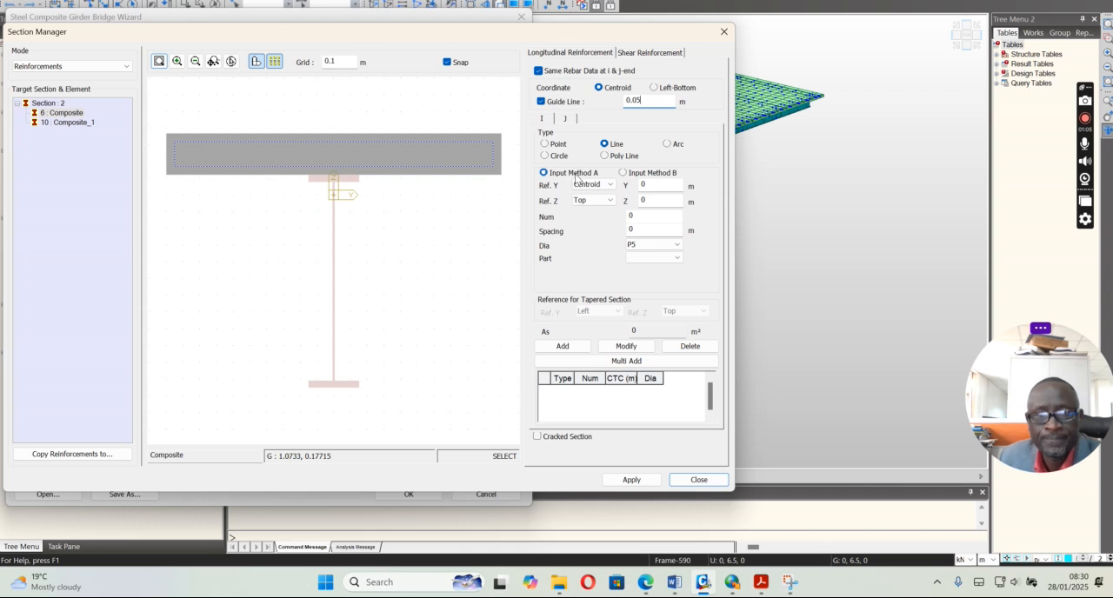
Set up a Line reinforcement using Input Method B with 11 P16 bars, edge bars included, assigned to Part 2
left_click(623, 173)
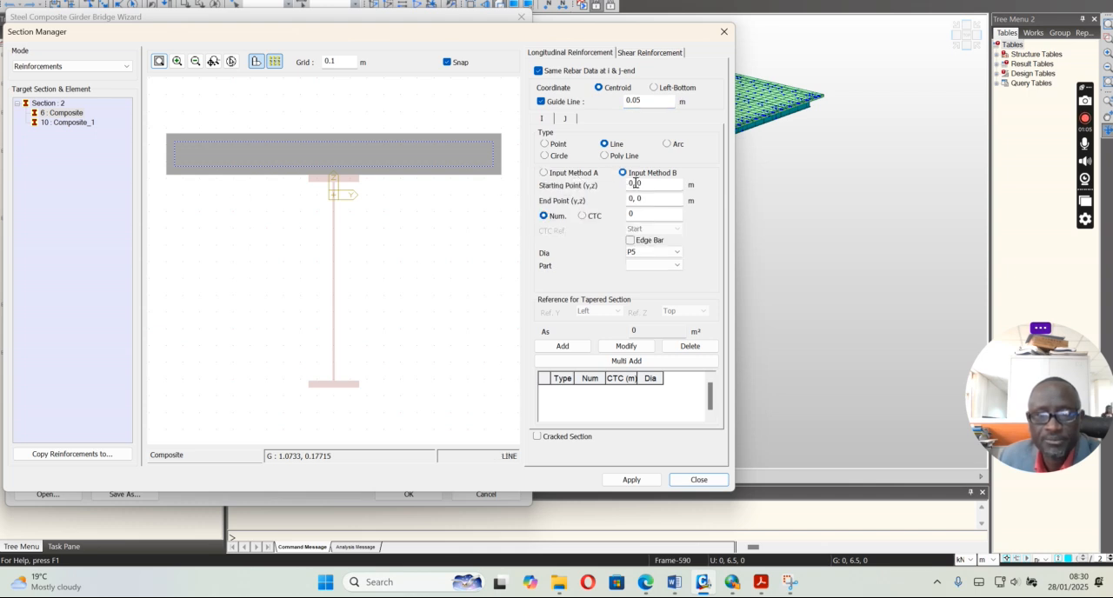
left_click(640, 253)
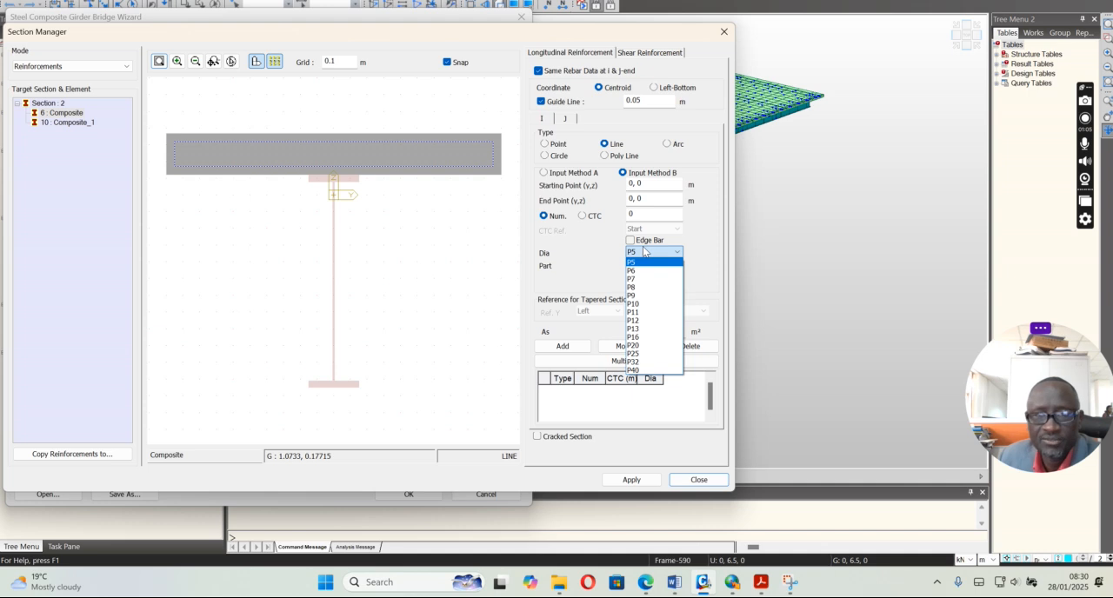
left_click(644, 251)
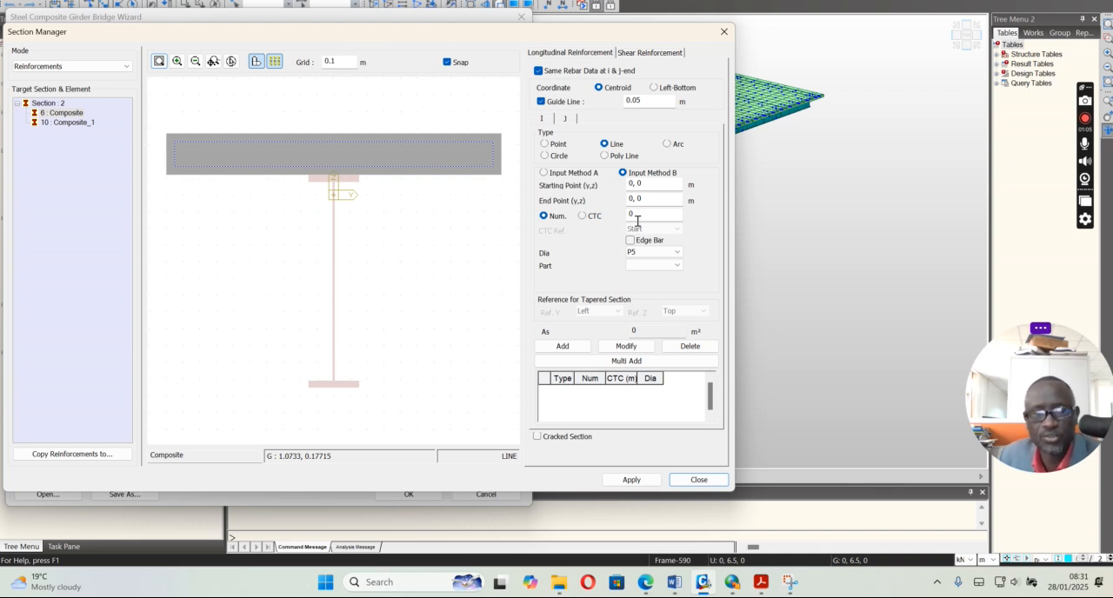
double_click(640, 217)
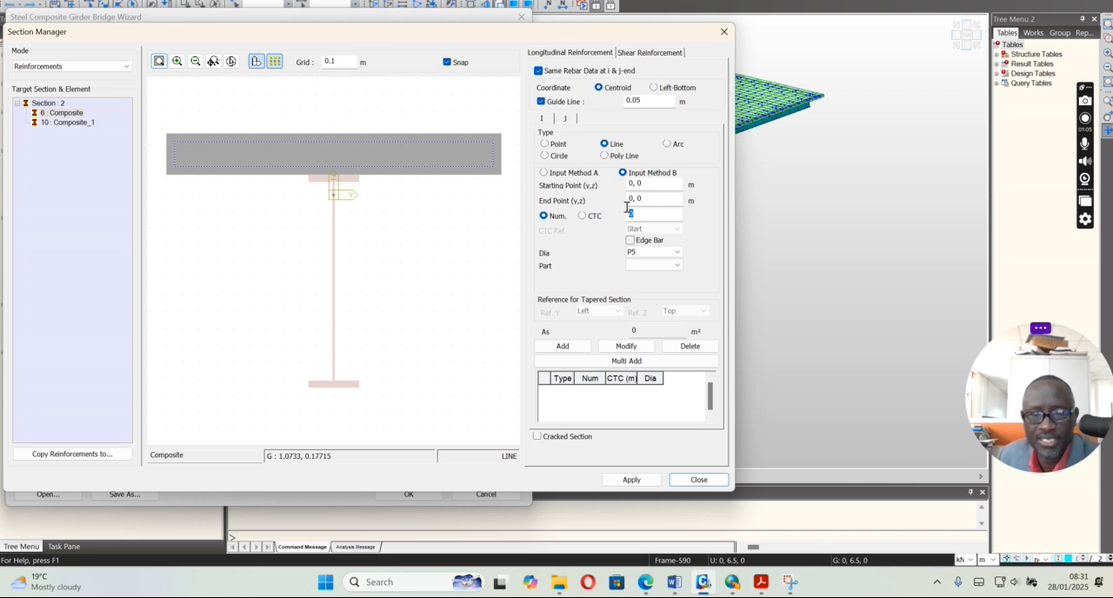
type("11")
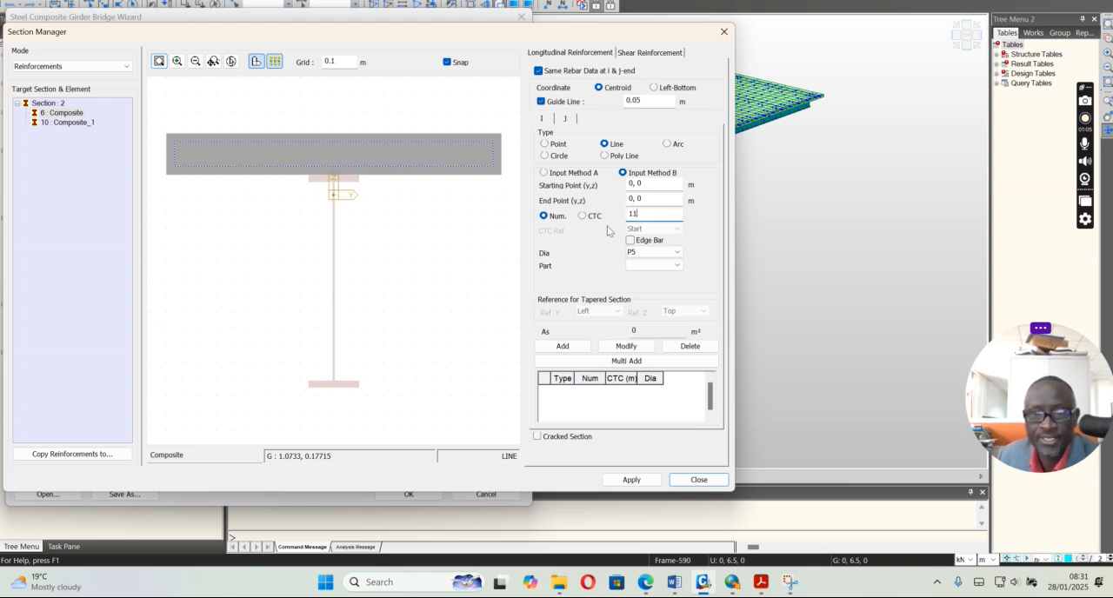
left_click(648, 252)
left_click(642, 341)
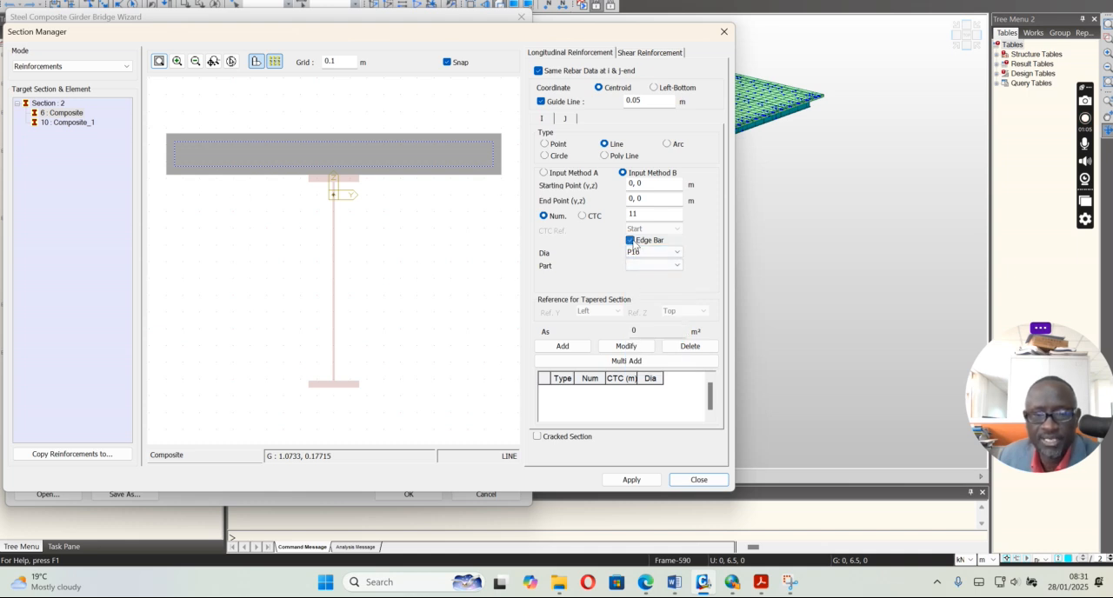
left_click(652, 265)
left_click(648, 297)
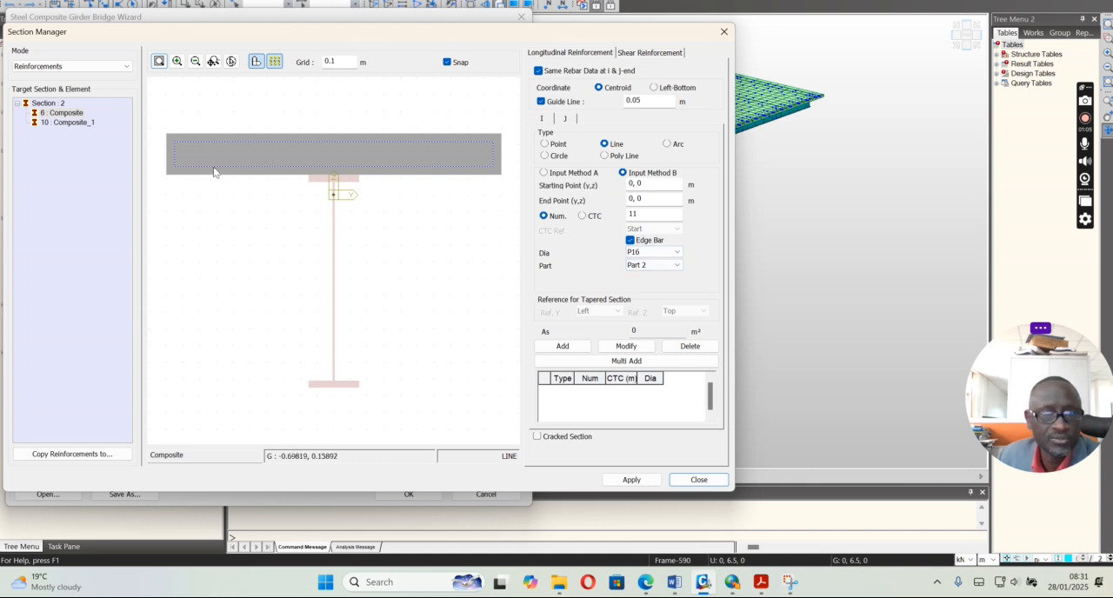
Place the bar line along the slab's upper guide line from y = -0.95 to 0.95 m, and leave the reinforcement definition and bridge wizard
left_click(174, 142)
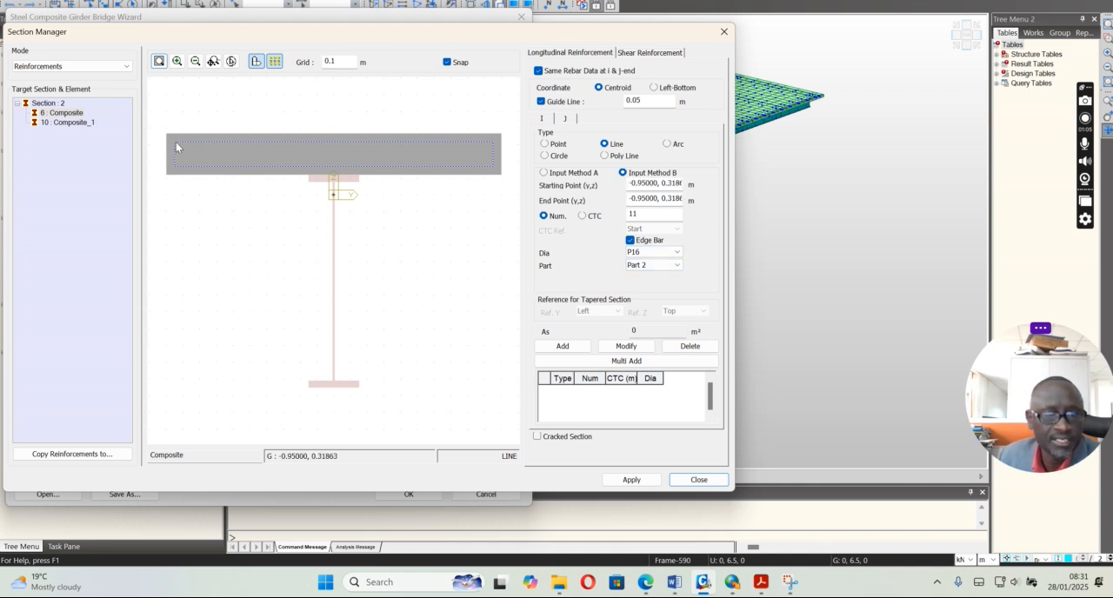
left_click(495, 146)
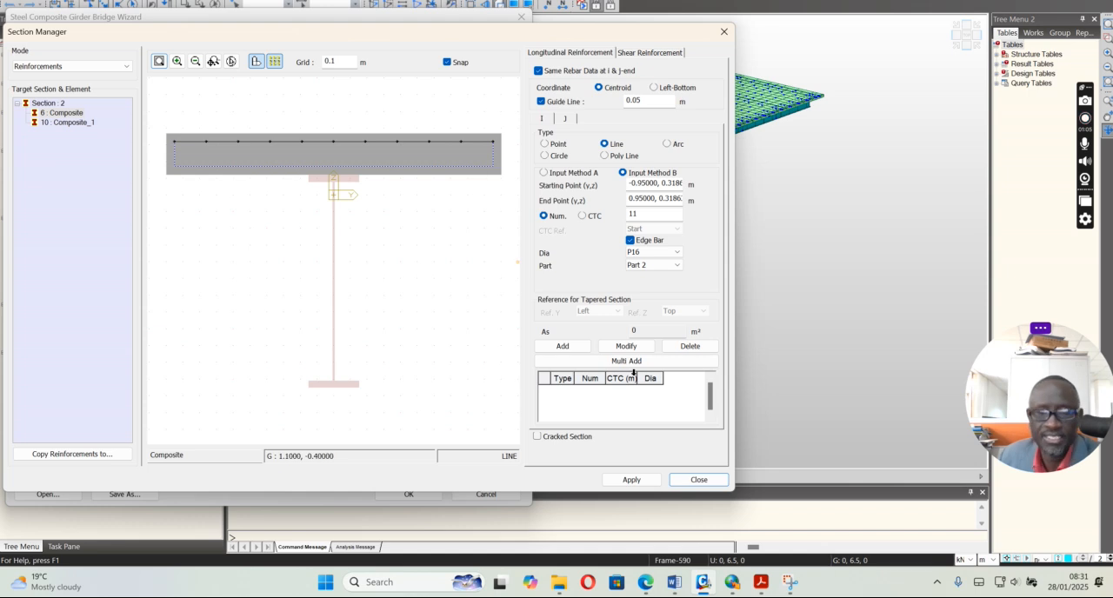
left_click(696, 480)
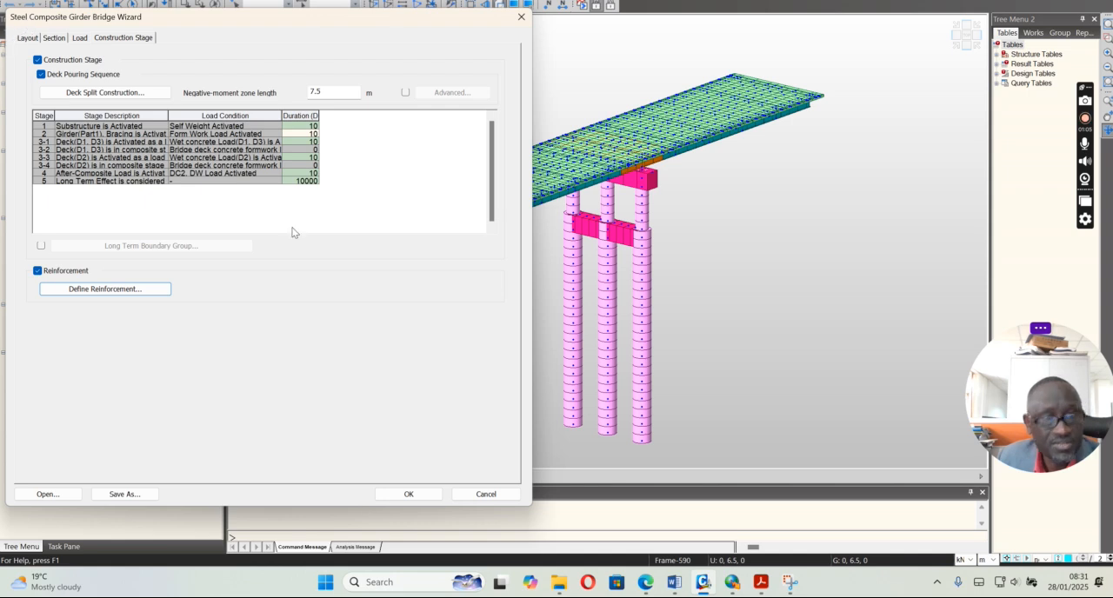
left_click(474, 495)
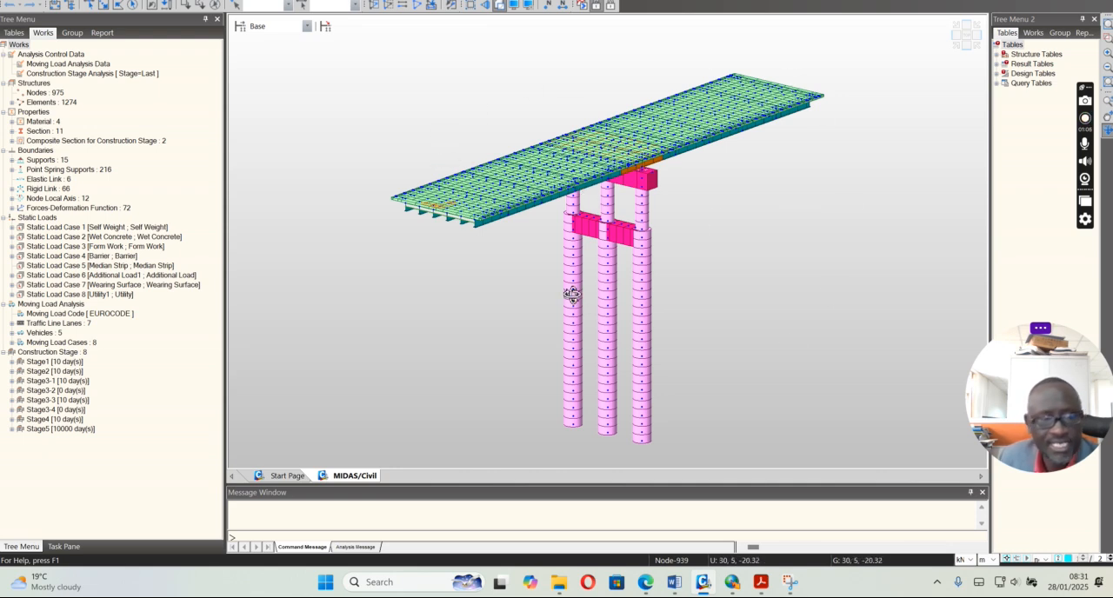
Examine the loads in the Self Weight, Wet Concrete and Form Work static cases and the traffic line lanes in the model's works tree
left_click(53, 230)
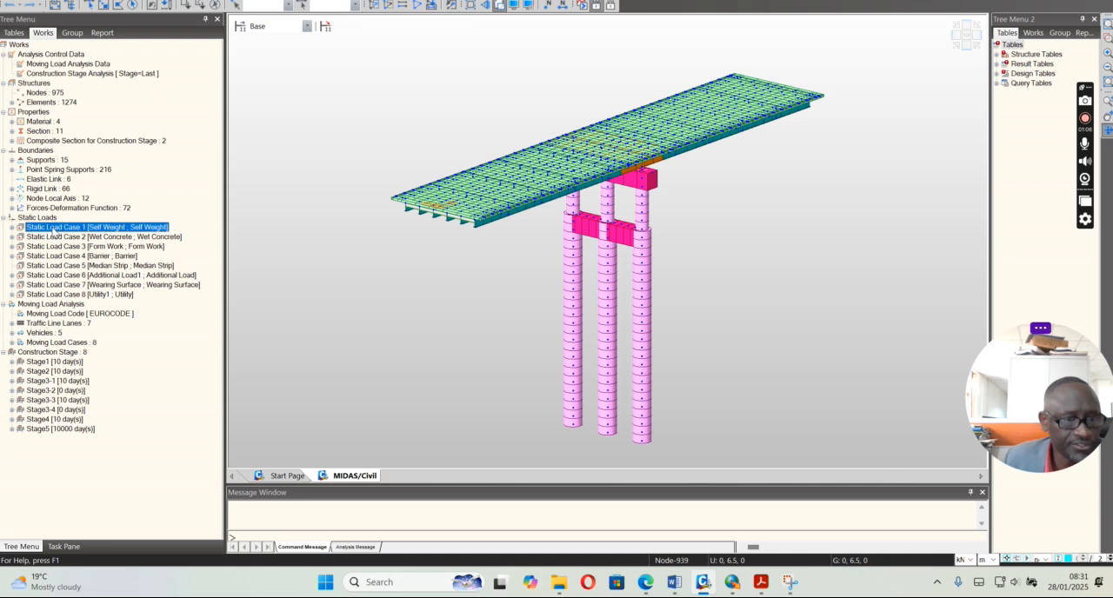
left_click(53, 238)
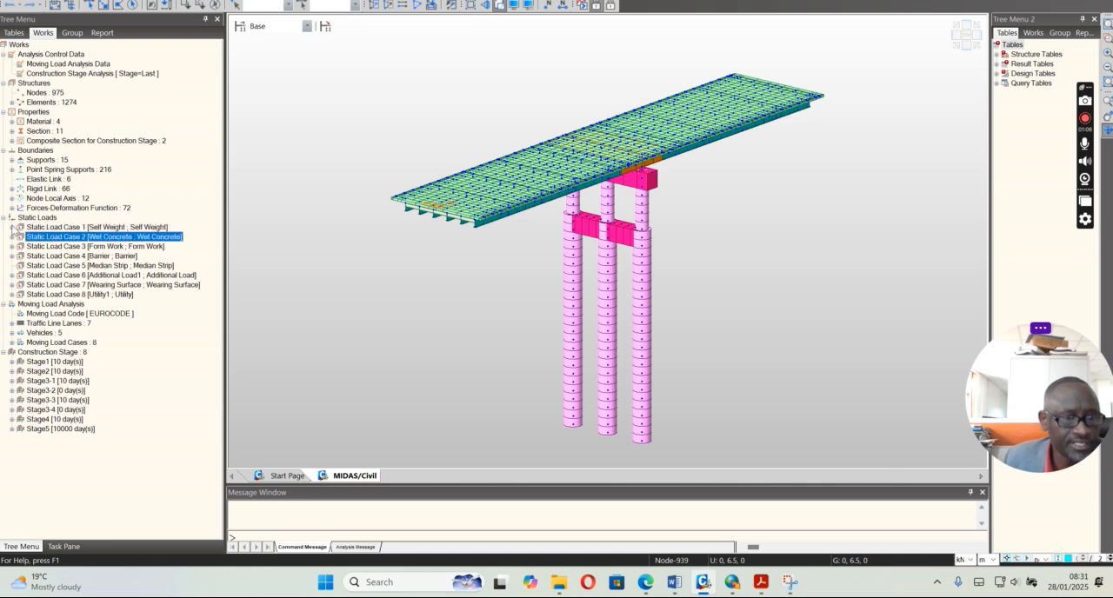
left_click(12, 227)
left_click(12, 247)
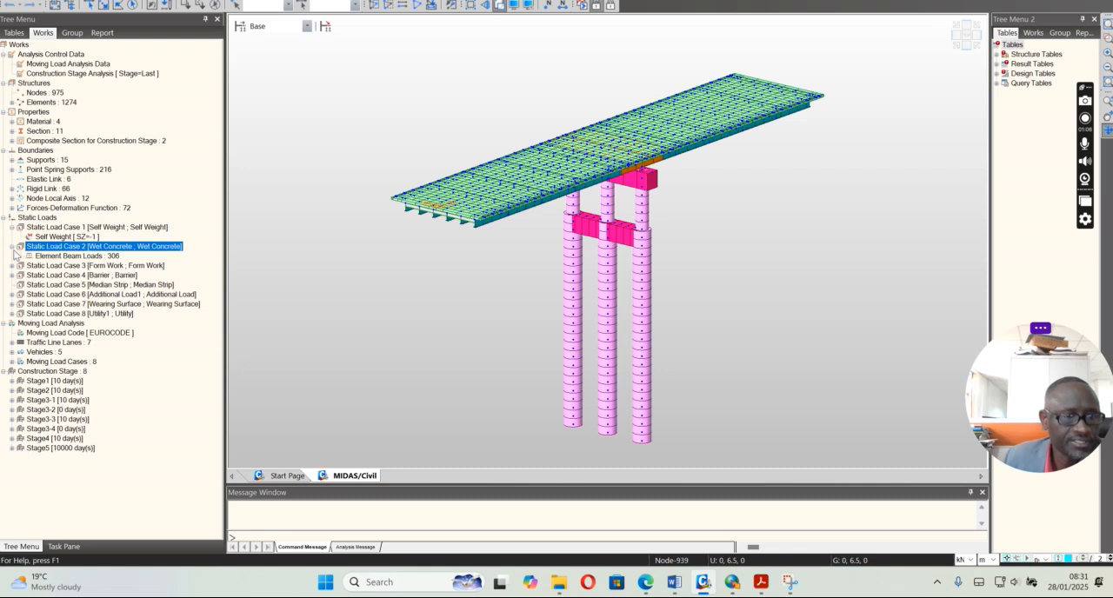
left_click(12, 266)
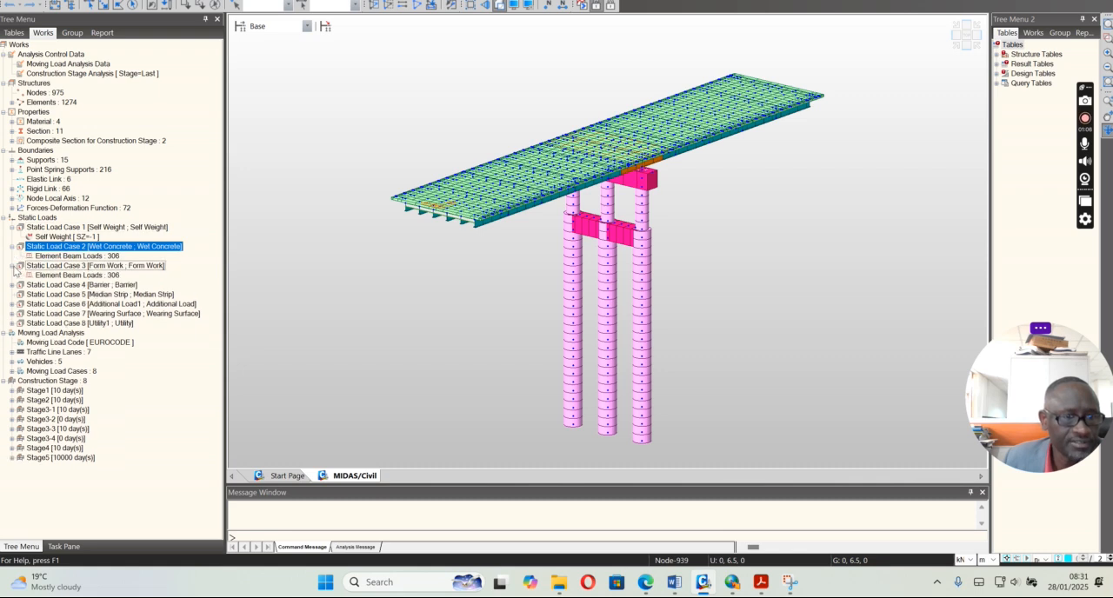
left_click(12, 352)
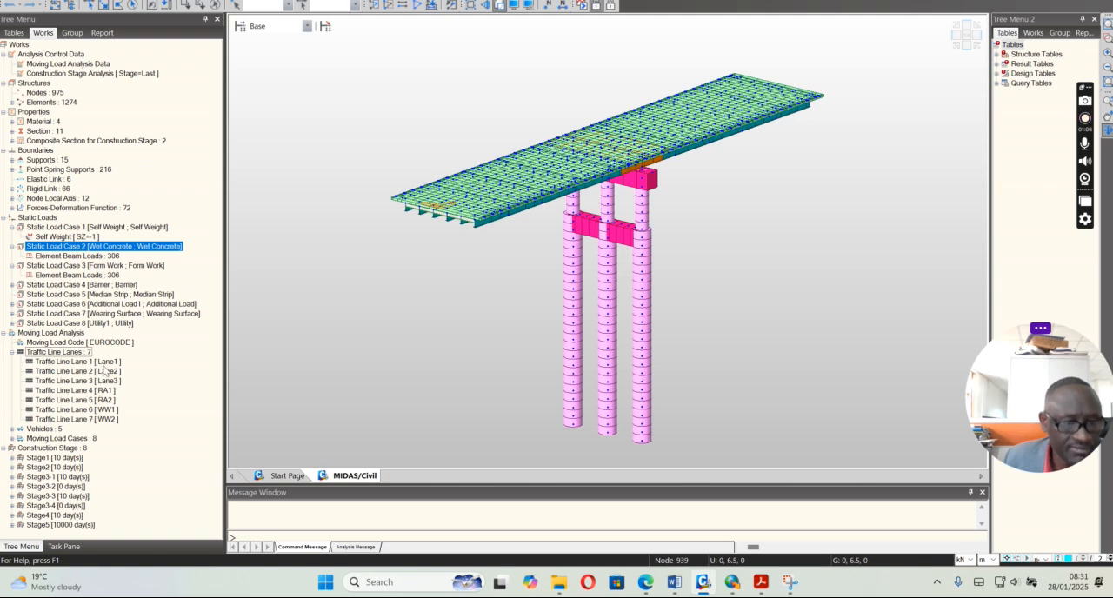
left_click(103, 392)
left_click(100, 408)
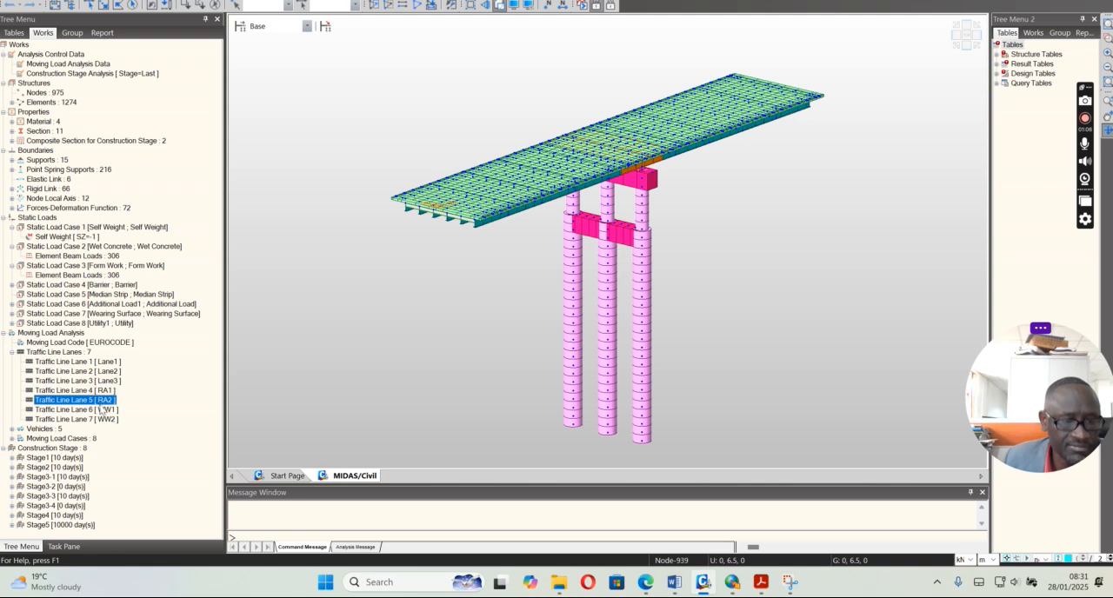
left_click(104, 420)
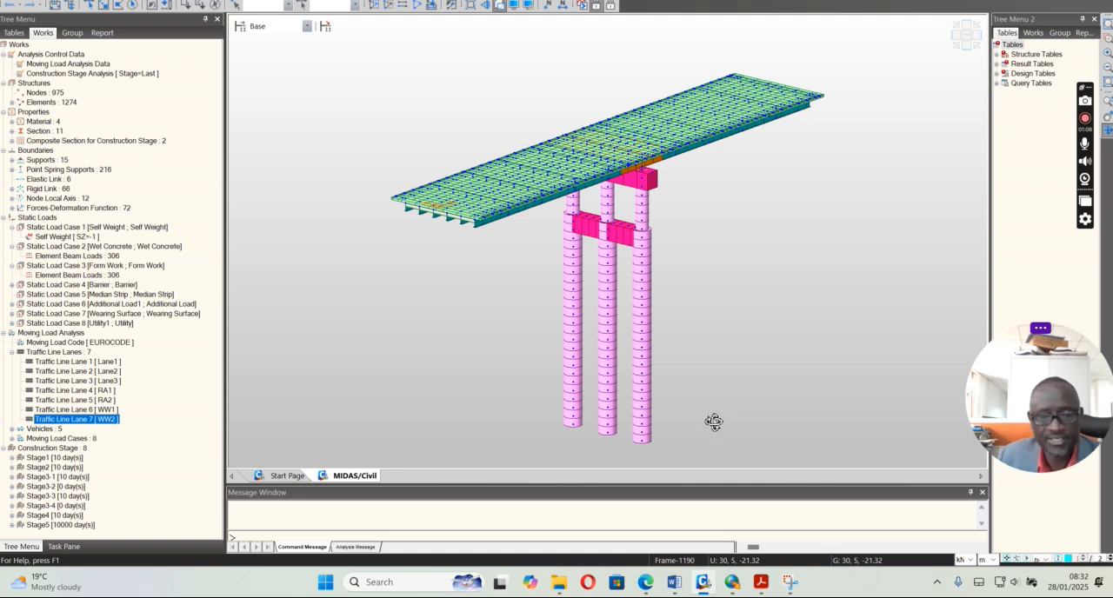
Switch to the Word document and read the Modelling part through Figure 8, selecting the word "Section" in its caption
left_click(674, 582)
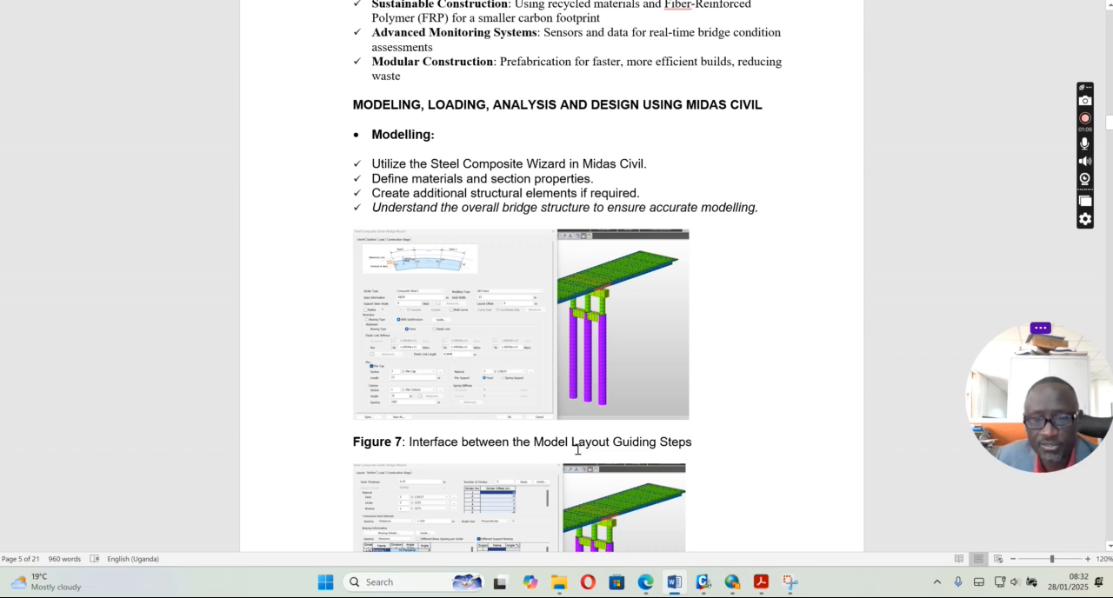
left_click(1109, 549)
left_click(1110, 549)
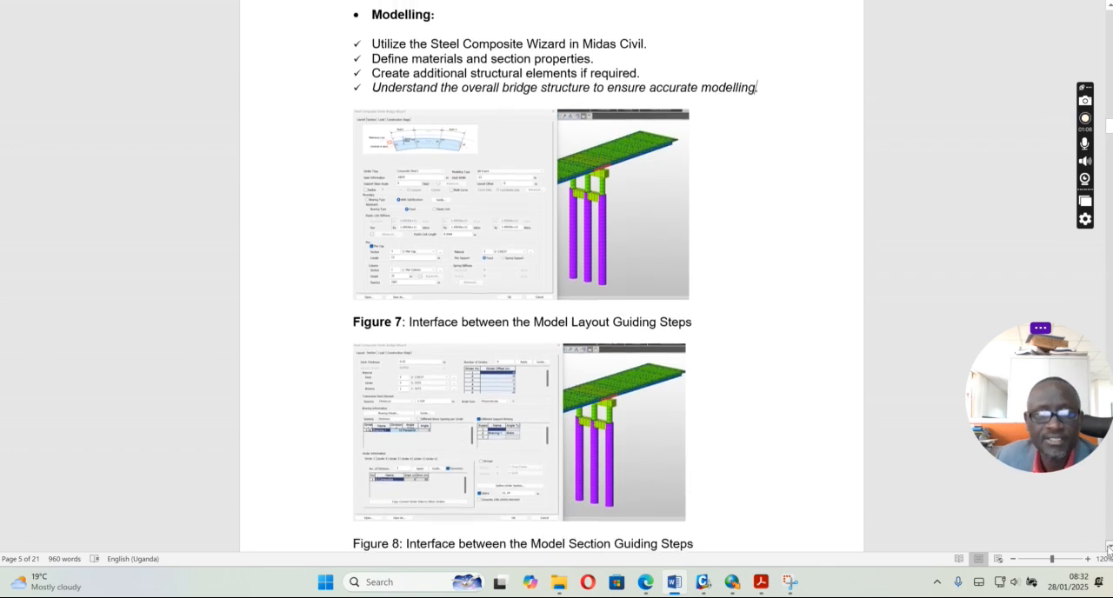
left_click(1109, 549)
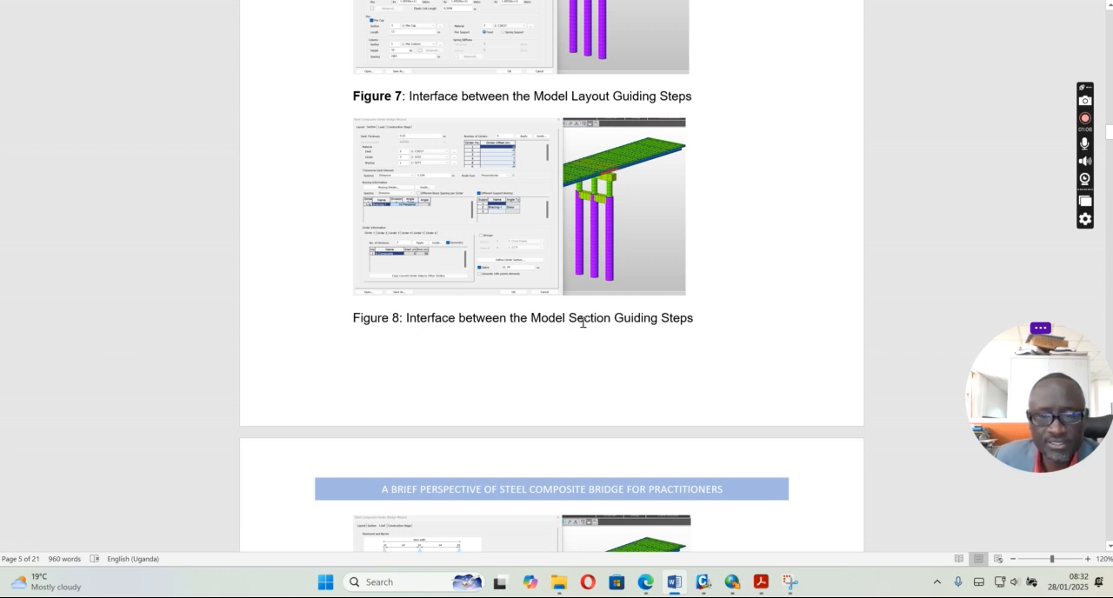
left_click_drag(569, 319, 611, 320)
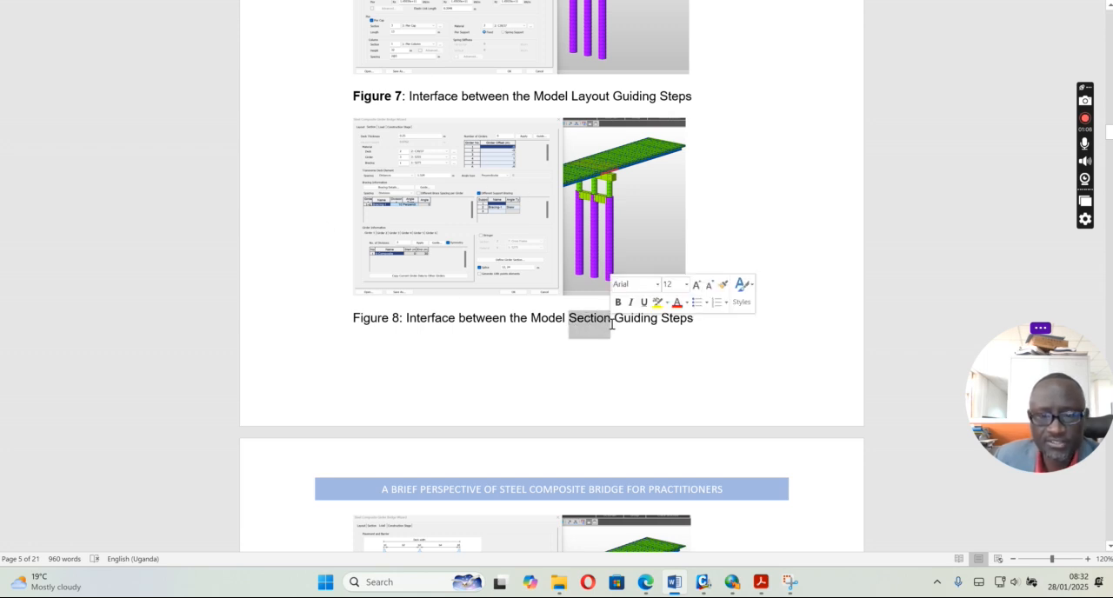
Switch to MIDAS Civil, reopen the Steel Composite Girder Bridge Wizard and review its section, load, construction stage and layout inputs
left_click(703, 582)
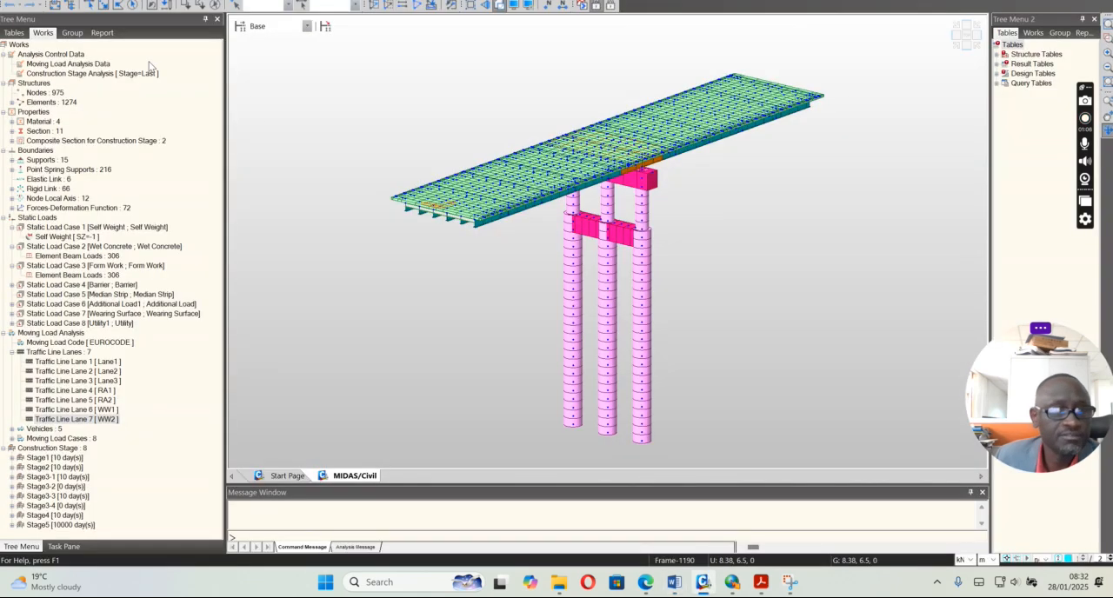
left_click(96, 3)
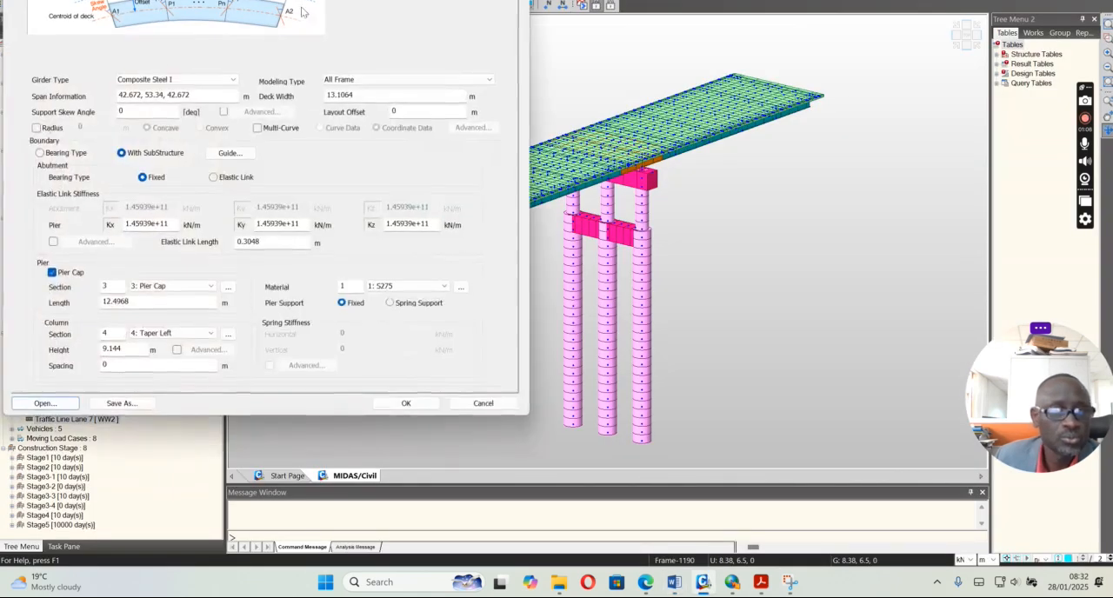
left_click_drag(417, 0, 424, 41)
left_click(58, 65)
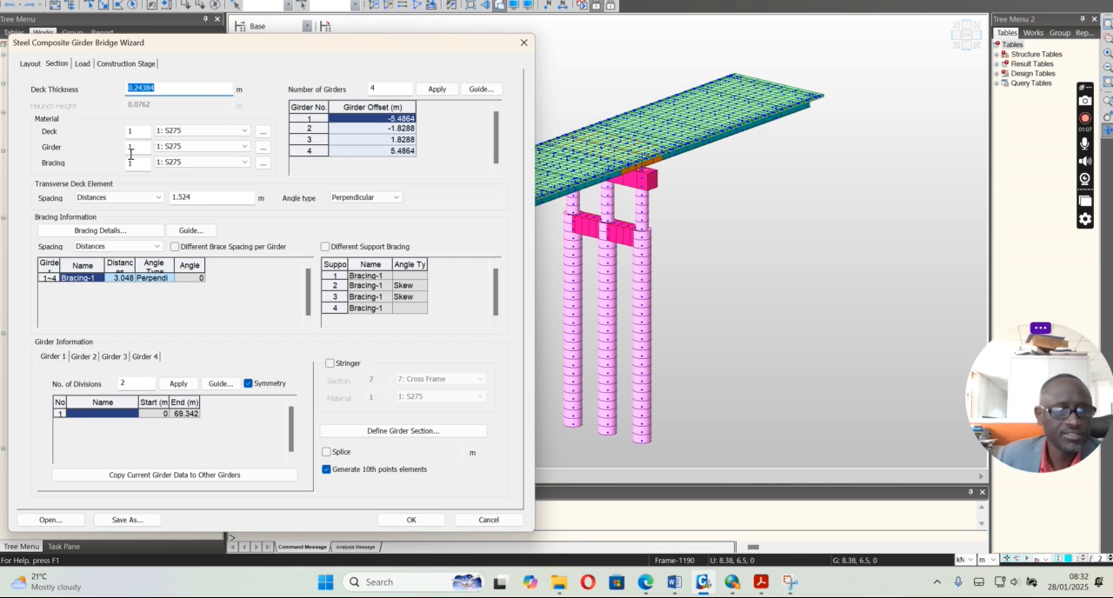
left_click(81, 63)
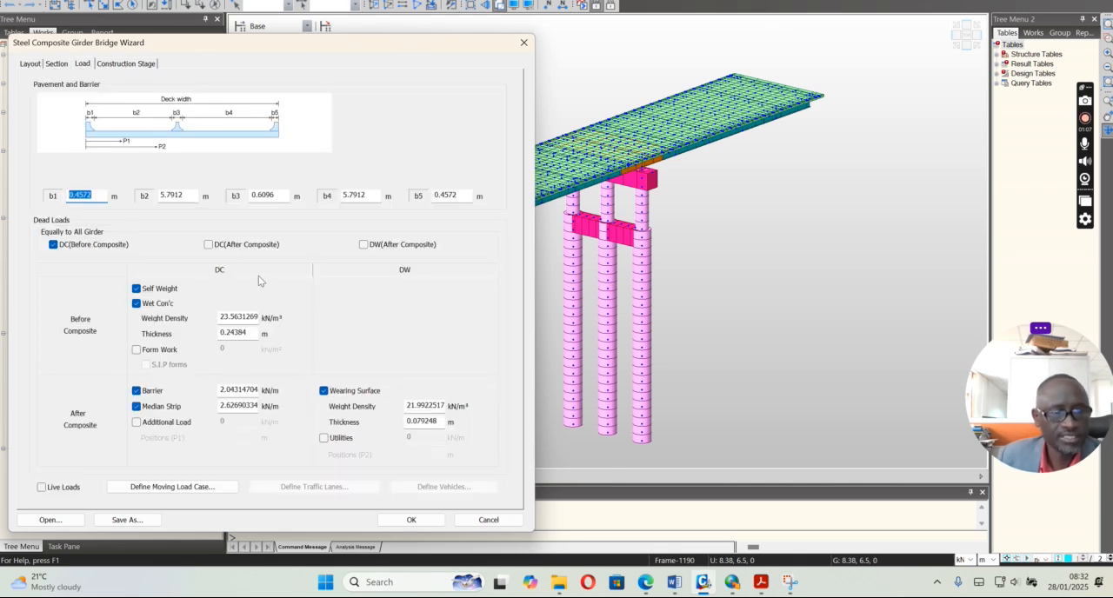
left_click(104, 67)
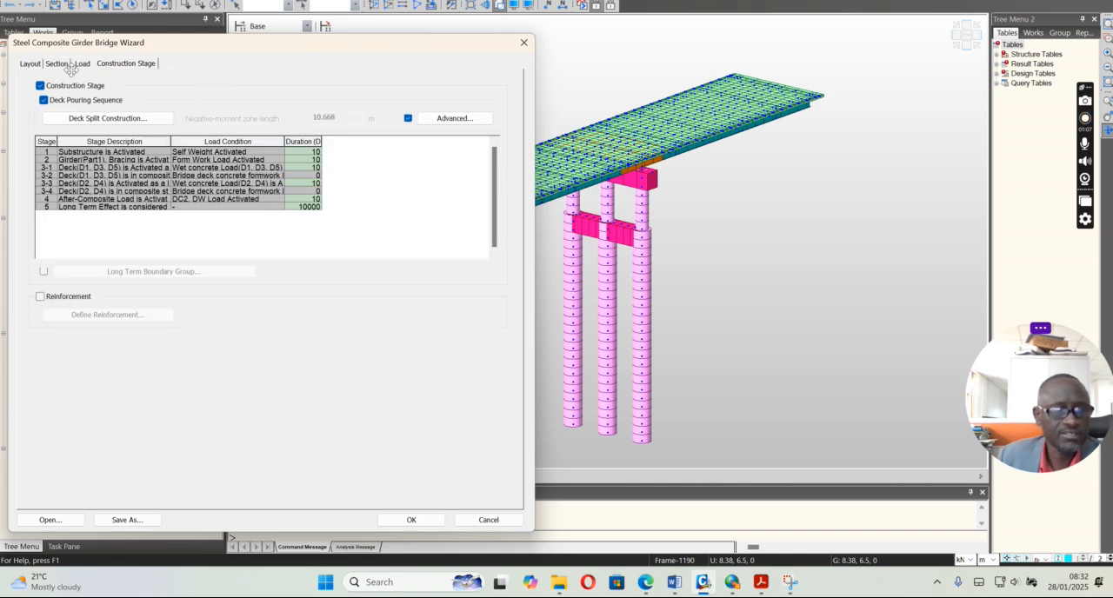
left_click(30, 63)
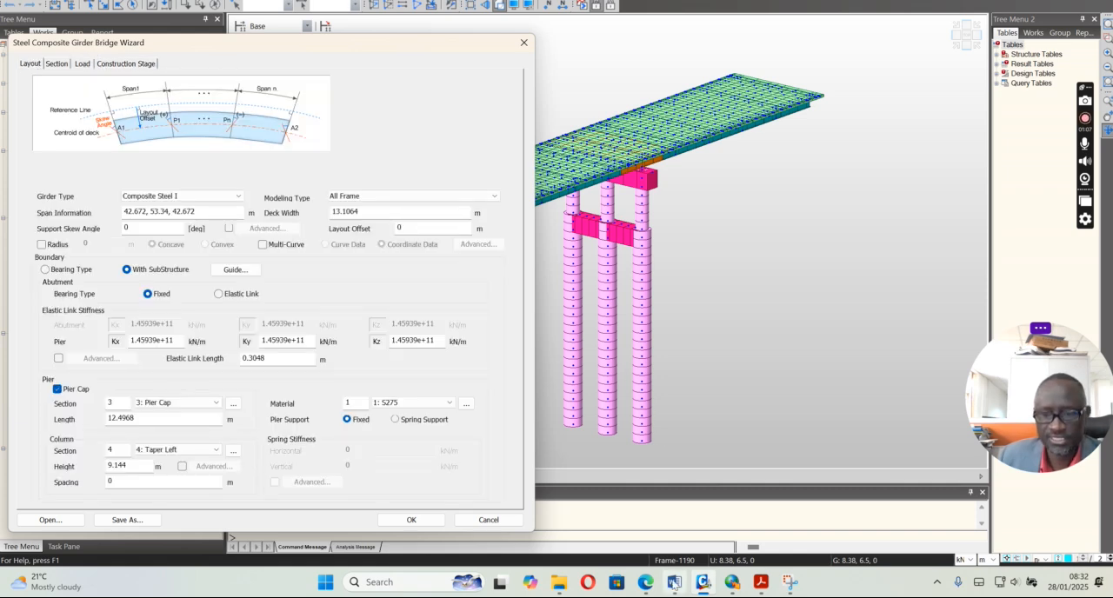
Return to the Word document and examine Figures 9 and 10 on the load and construction stage guides, up to the Loading part
left_click(674, 582)
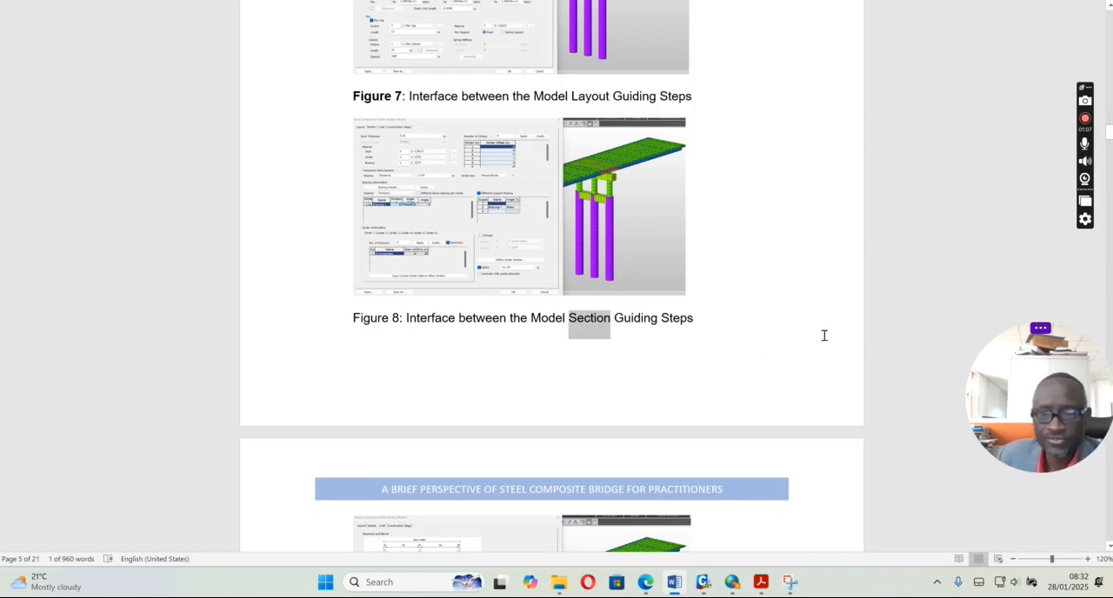
left_click(1109, 546)
scroll(1109, 546, "down", 6)
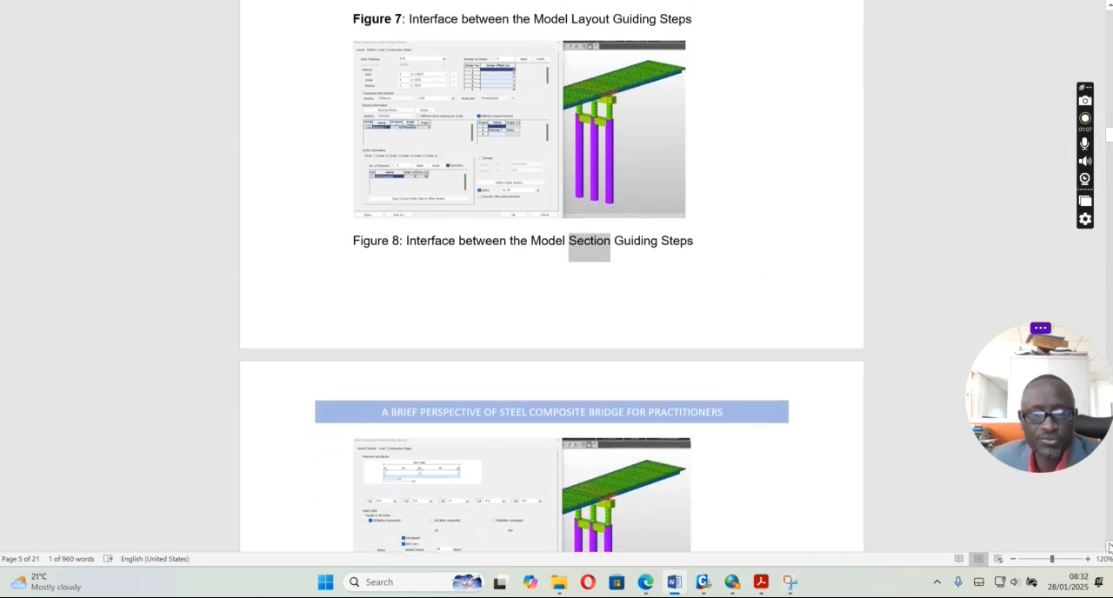
scroll(1109, 547, "down", 3)
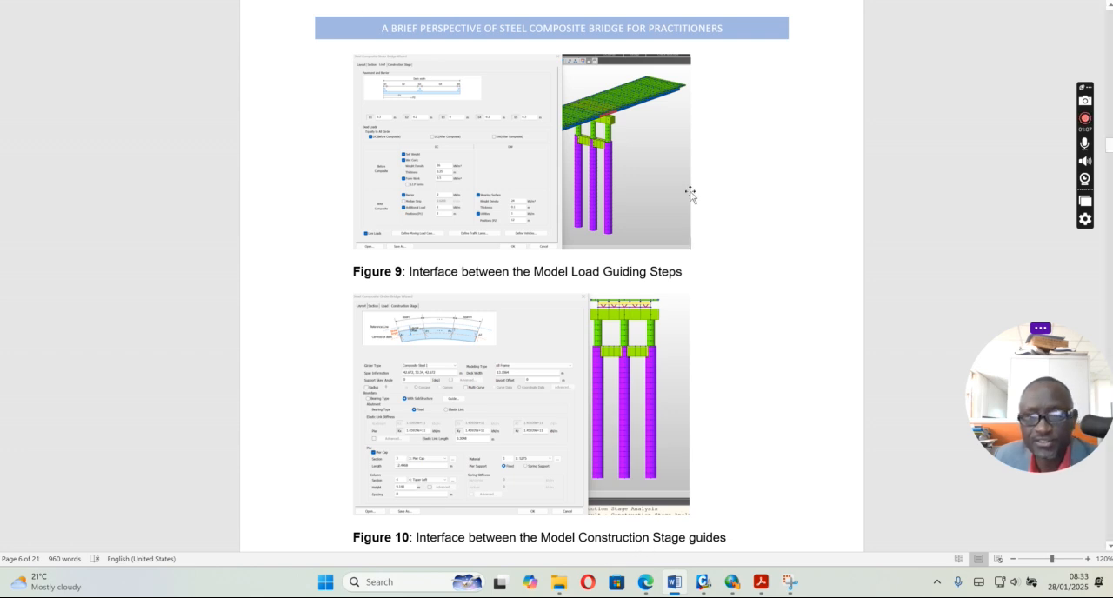
scroll(1108, 550, "down", 5)
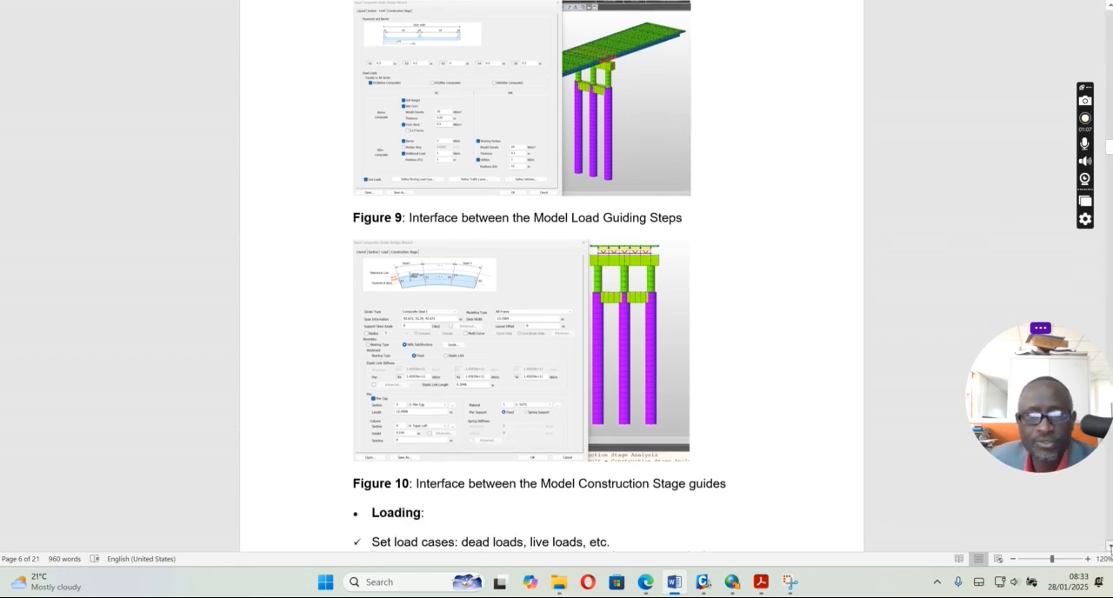